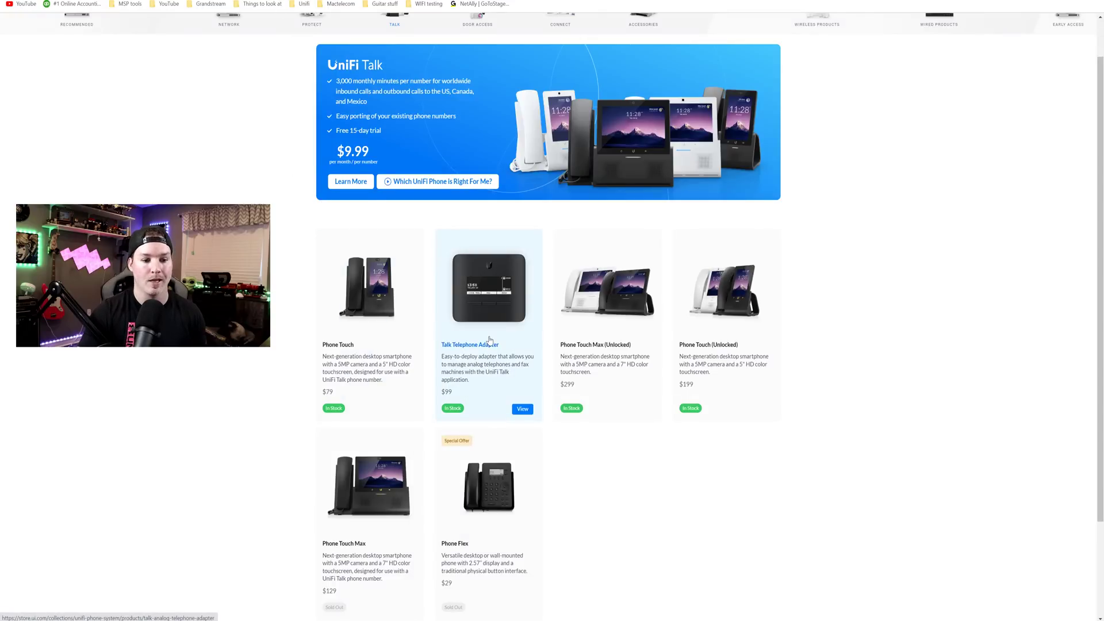
Scroll through the UniFi Talk product collection in the Ubiquiti Store.
{"action": "scroll", "coordinate": [489, 340], "scroll_direction": "down", "scroll_amount": 2}
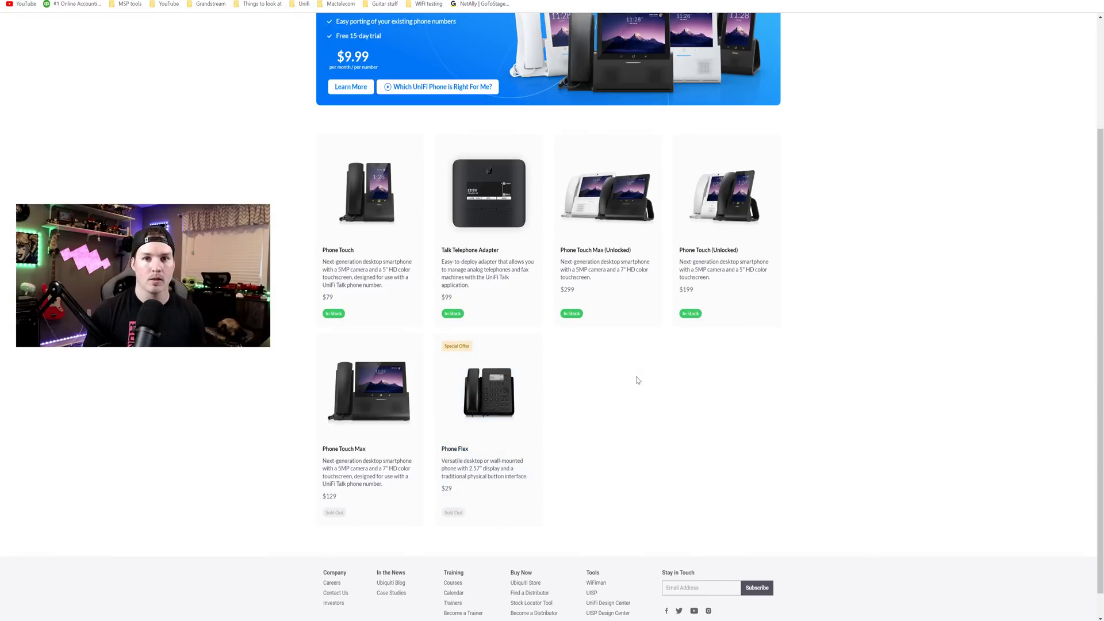
{"action": "scroll", "coordinate": [389, 237], "scroll_direction": "up", "scroll_amount": 3}
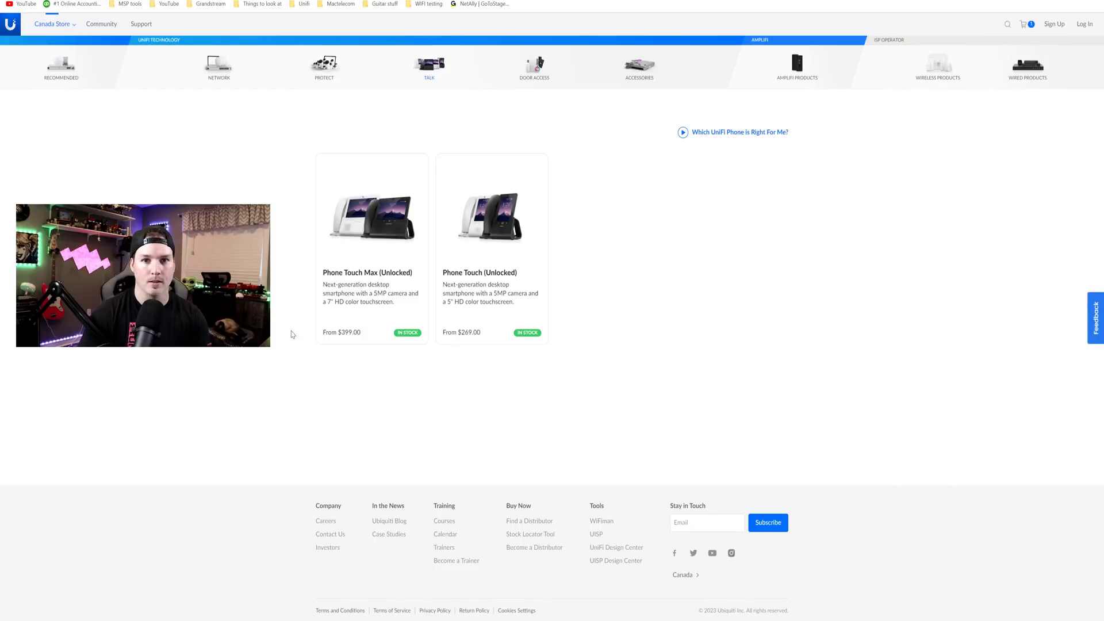
Open the Phone Touch Max (Unlocked) product page and scroll through its details.
{"action": "left_click", "coordinate": [389, 248]}
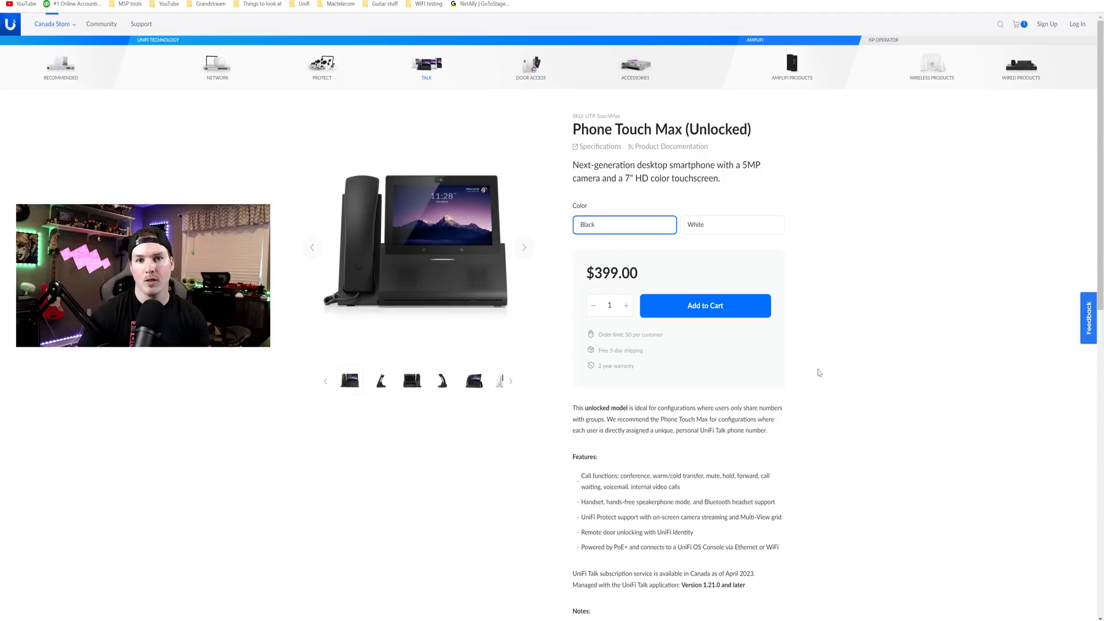
{"action": "scroll", "coordinate": [777, 395], "scroll_direction": "down", "scroll_amount": 2}
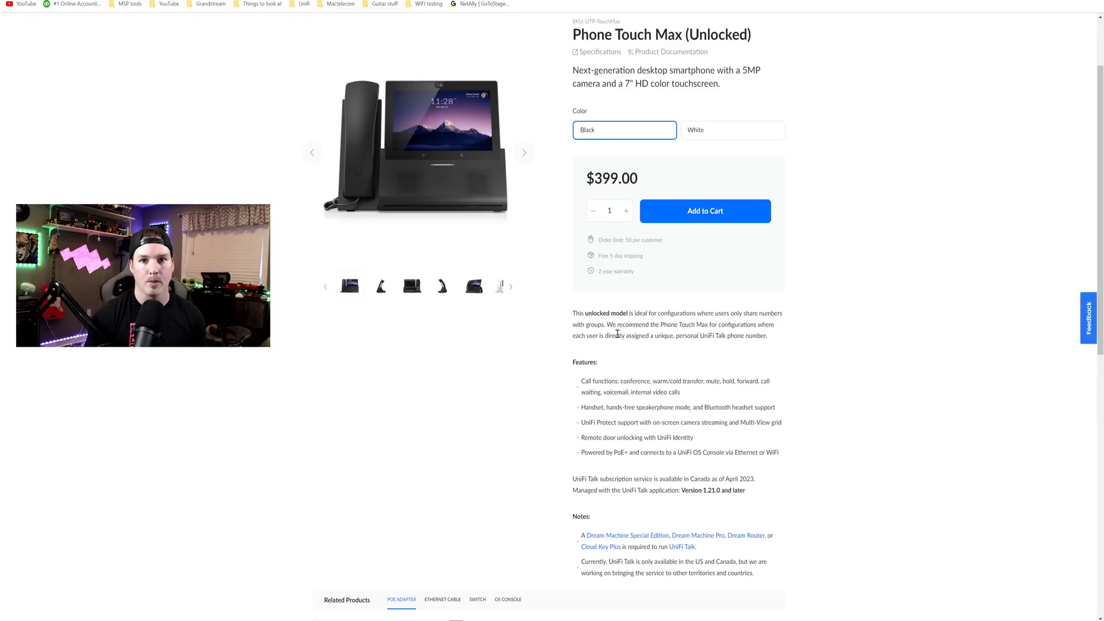
{"action": "scroll", "coordinate": [756, 431], "scroll_direction": "down", "scroll_amount": 2}
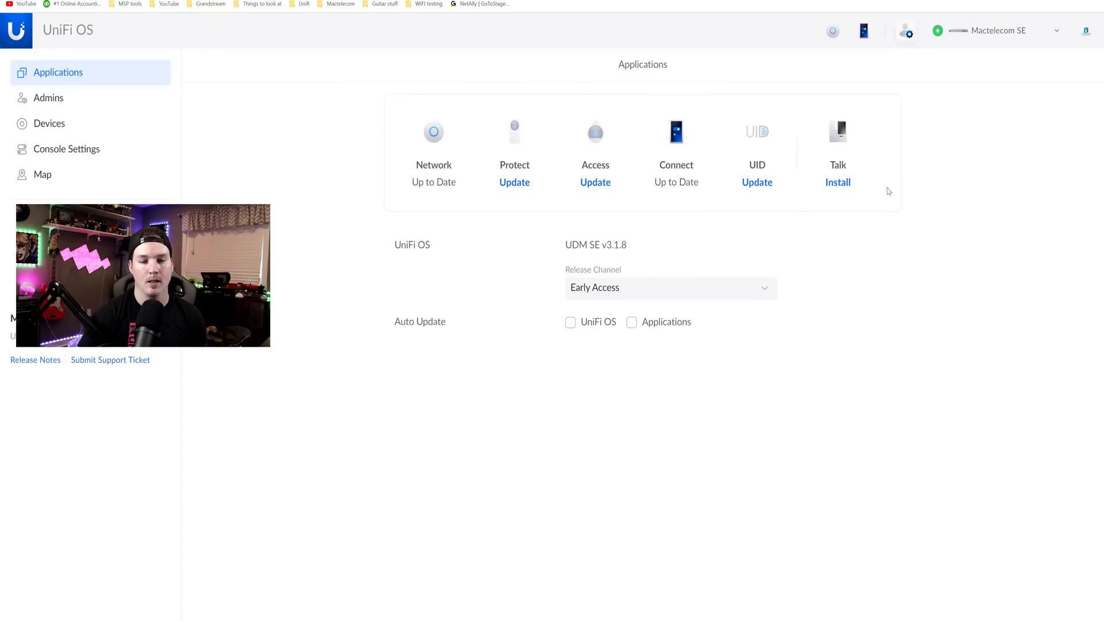
Install Talk on the UDM SE console and launch its first-time setup.
{"action": "left_click", "coordinate": [837, 183]}
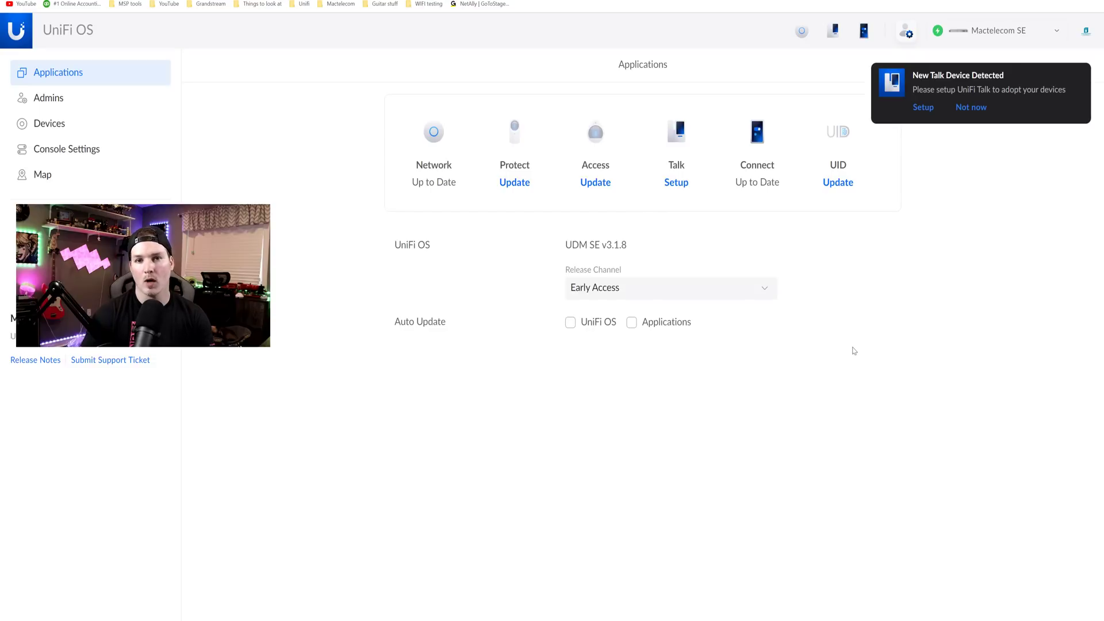
{"action": "left_click", "coordinate": [686, 184]}
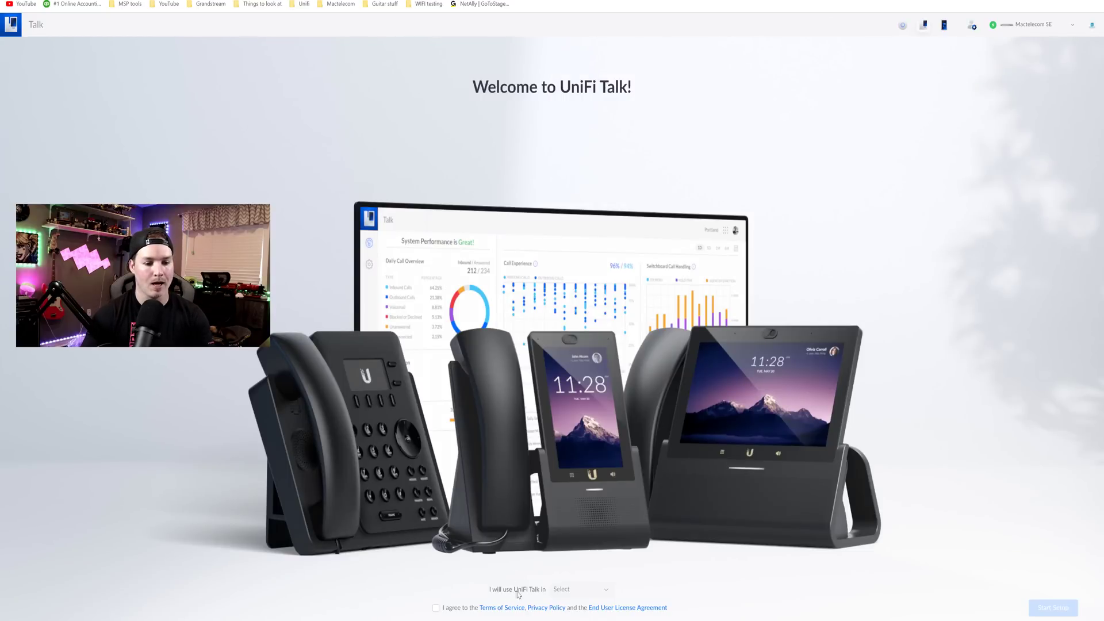
Set the usage country to Canada, accept the terms, and start setup.
{"action": "left_click", "coordinate": [608, 590]}
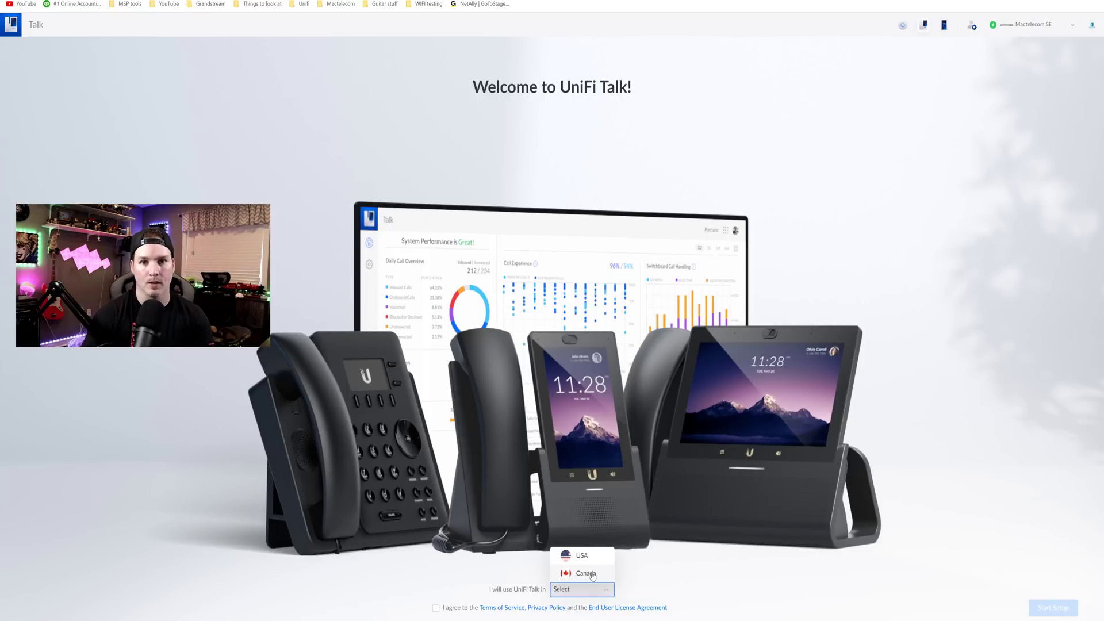
{"action": "left_click", "coordinate": [592, 573]}
{"action": "left_click", "coordinate": [436, 608]}
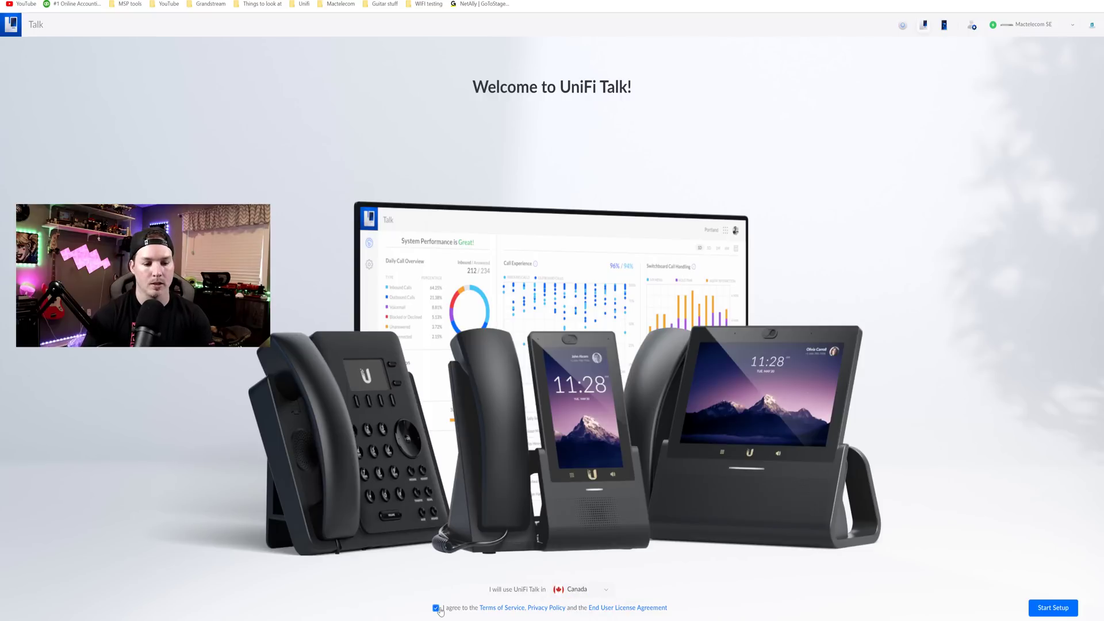
{"action": "left_click", "coordinate": [1056, 611]}
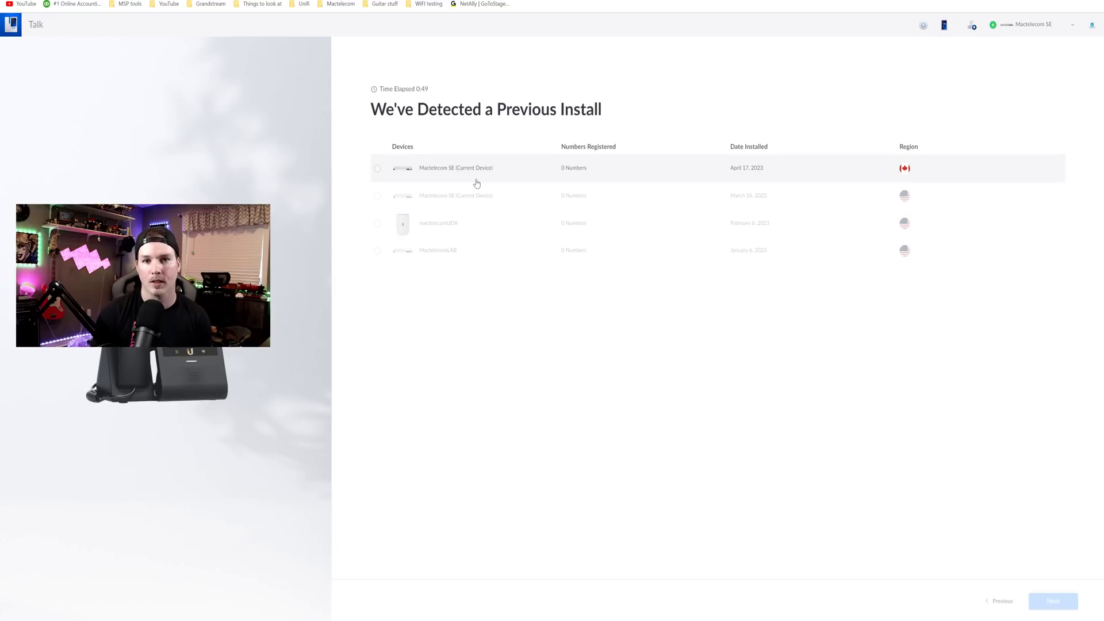
Select the first Canadian previous install and keep the Touch phone on None - Internal Calls Only.
{"action": "left_click", "coordinate": [378, 168]}
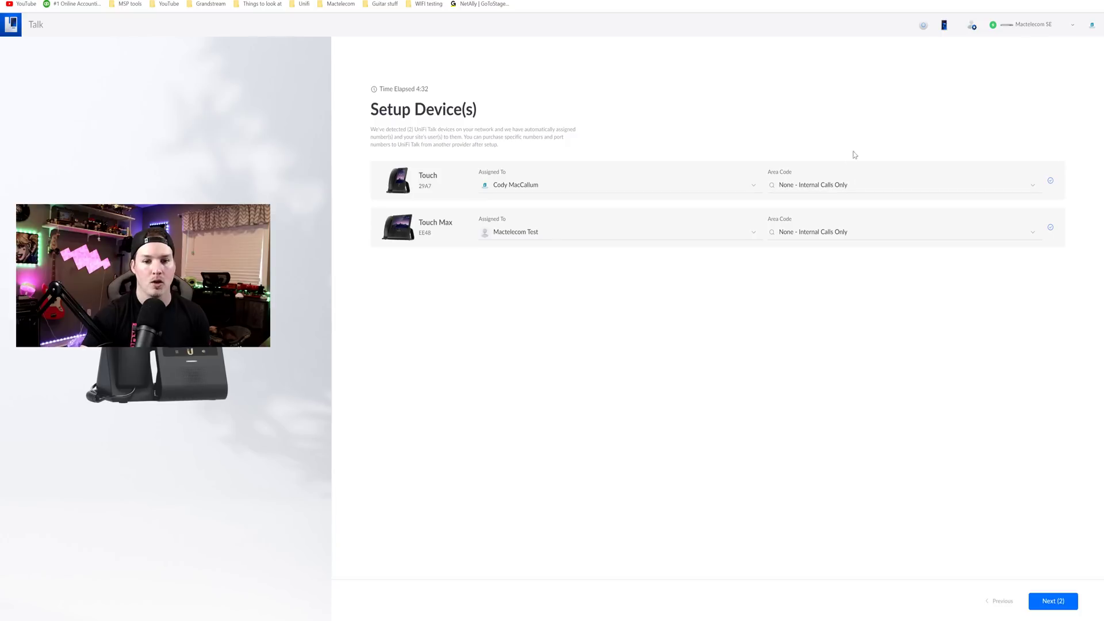
{"action": "left_click", "coordinate": [853, 183]}
{"action": "left_click", "coordinate": [734, 506]}
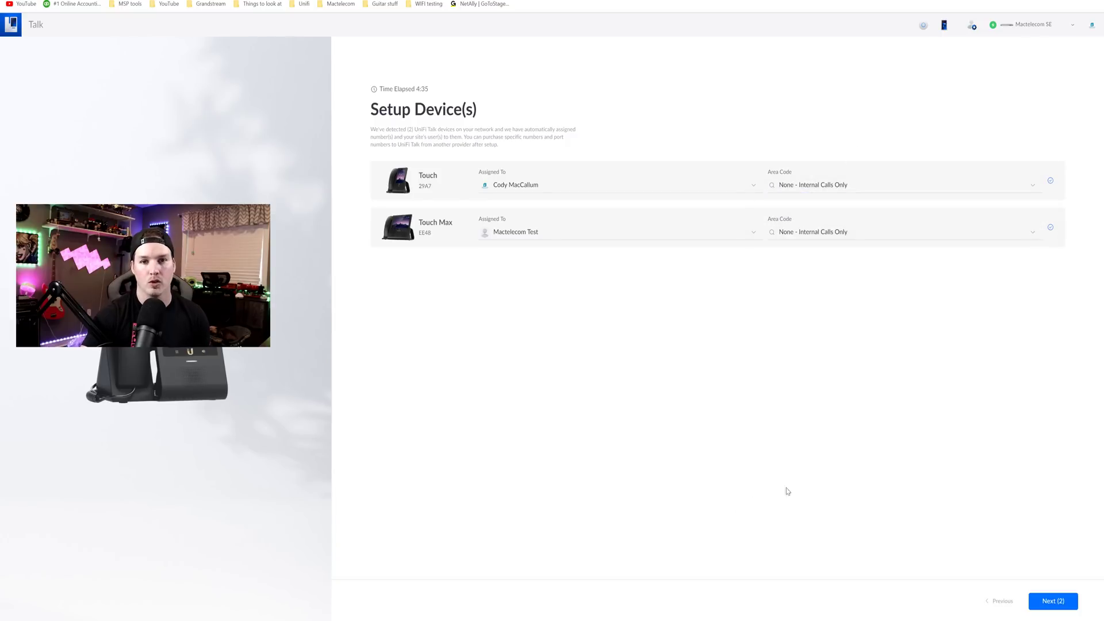
{"action": "left_click", "coordinate": [1048, 600]}
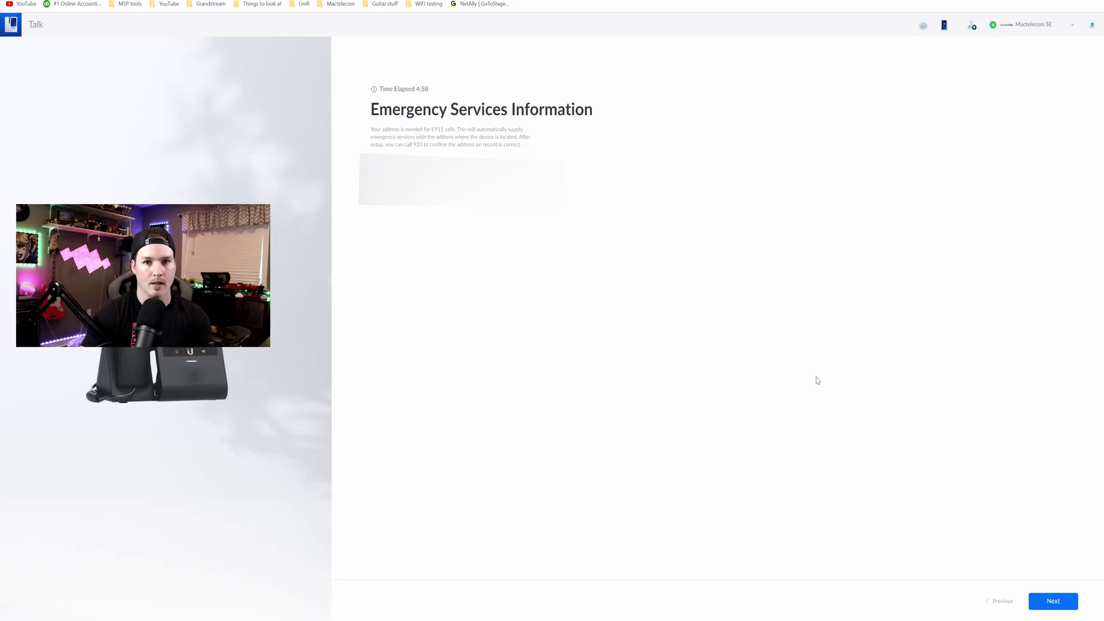
Confirm the Emergency Services Information to finish configuring Talk, then leave Smart Attendant.
{"action": "left_click", "coordinate": [1054, 601]}
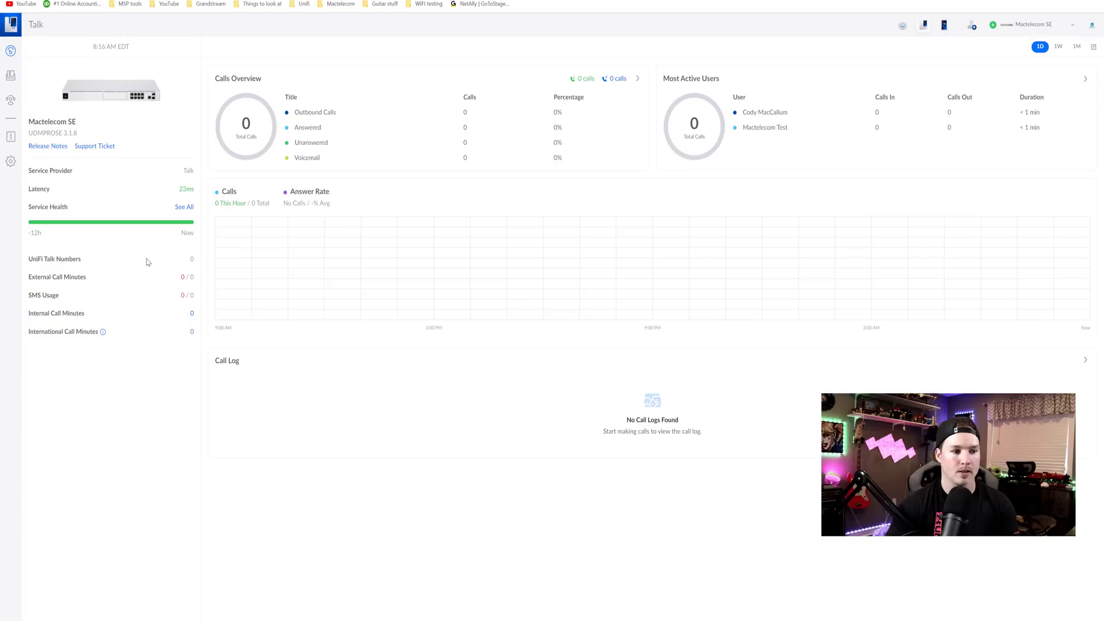
{"action": "left_click_drag", "start_coordinate": [40, 278], "coordinate": [95, 282]}
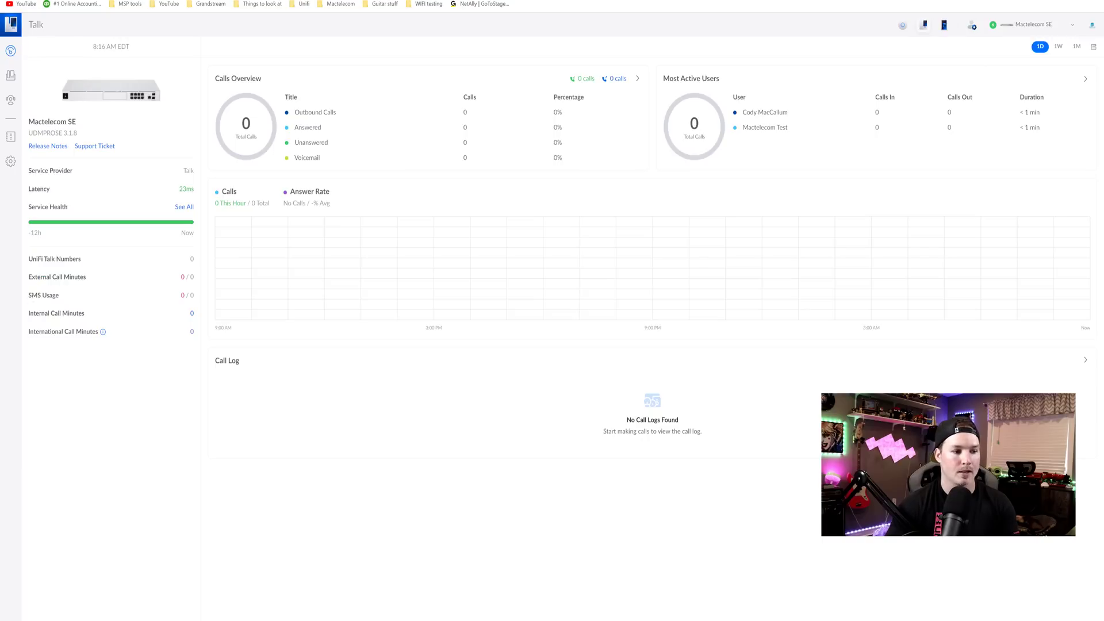
{"action": "left_click_drag", "start_coordinate": [32, 295], "coordinate": [96, 334]}
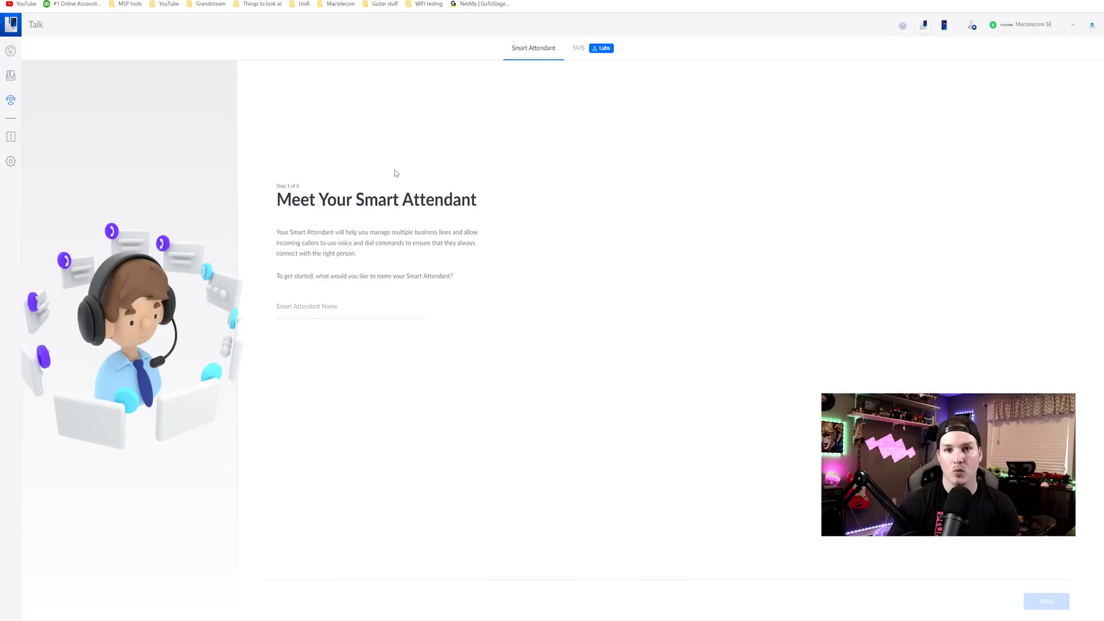
{"action": "left_click", "coordinate": [10, 138]}
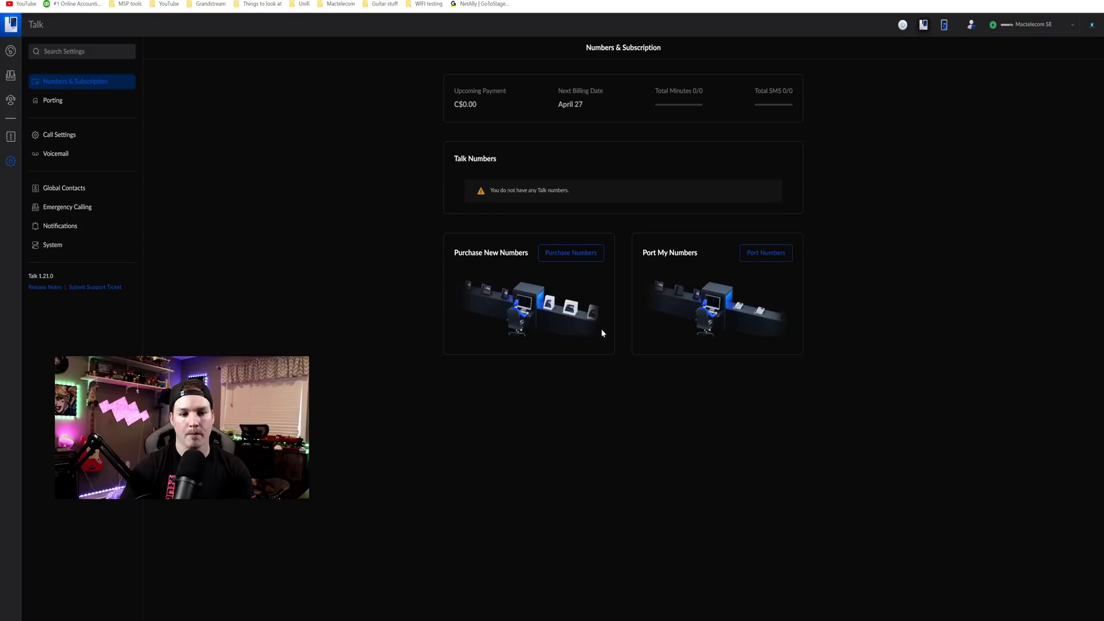
Start purchasing a new number in Ontario's 647 area code and list available numbers.
{"action": "left_click", "coordinate": [574, 258]}
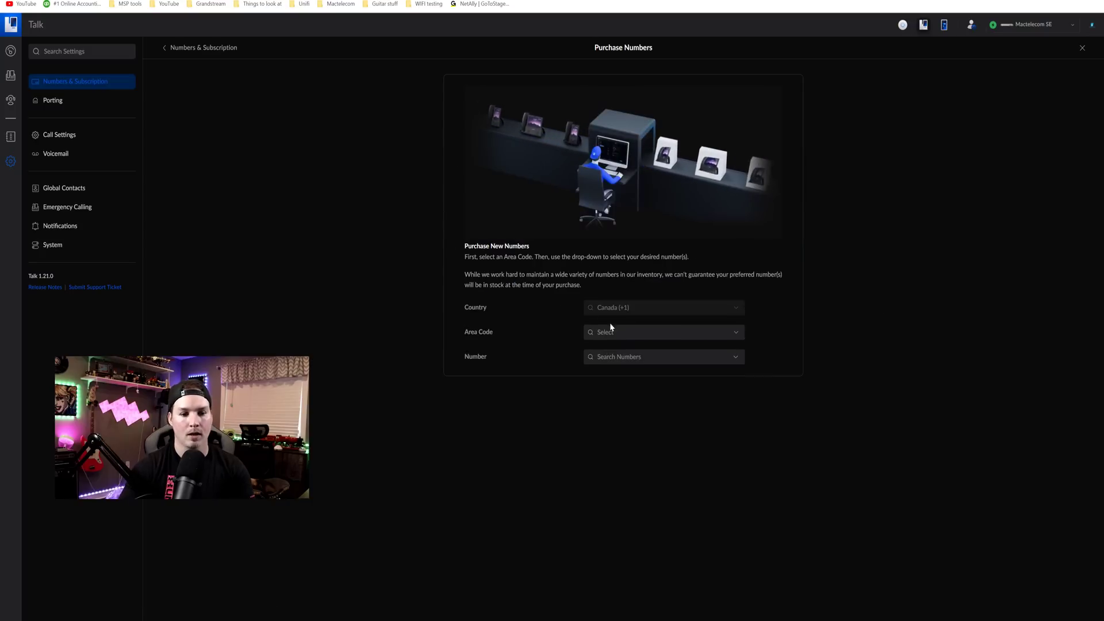
{"action": "left_click", "coordinate": [719, 332]}
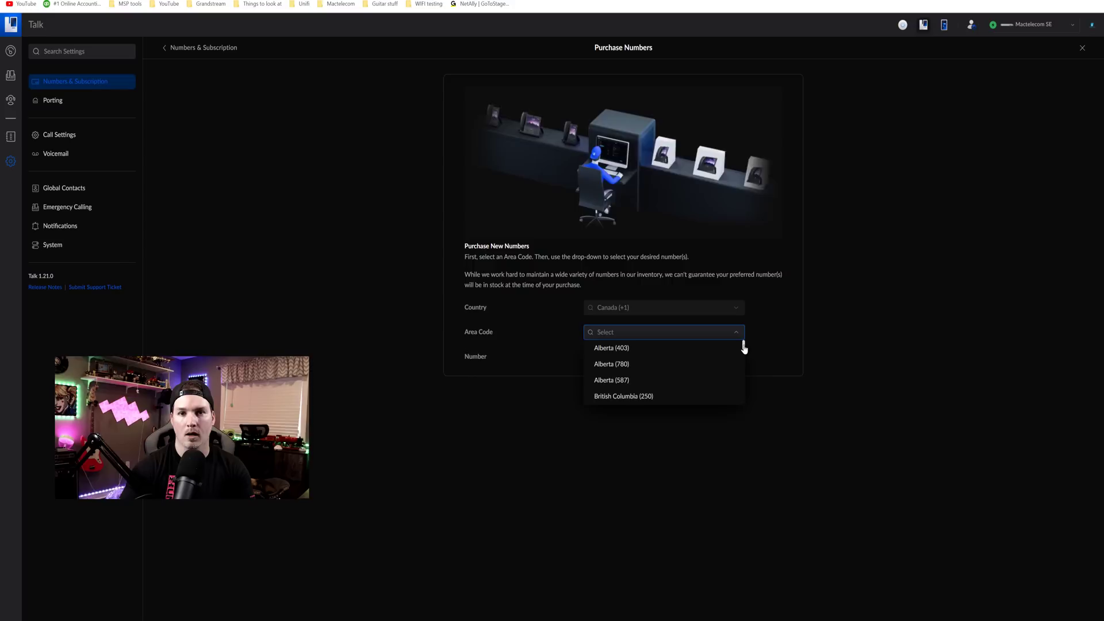
{"action": "left_click_drag", "start_coordinate": [744, 350], "coordinate": [750, 388]}
{"action": "left_click", "coordinate": [661, 348]}
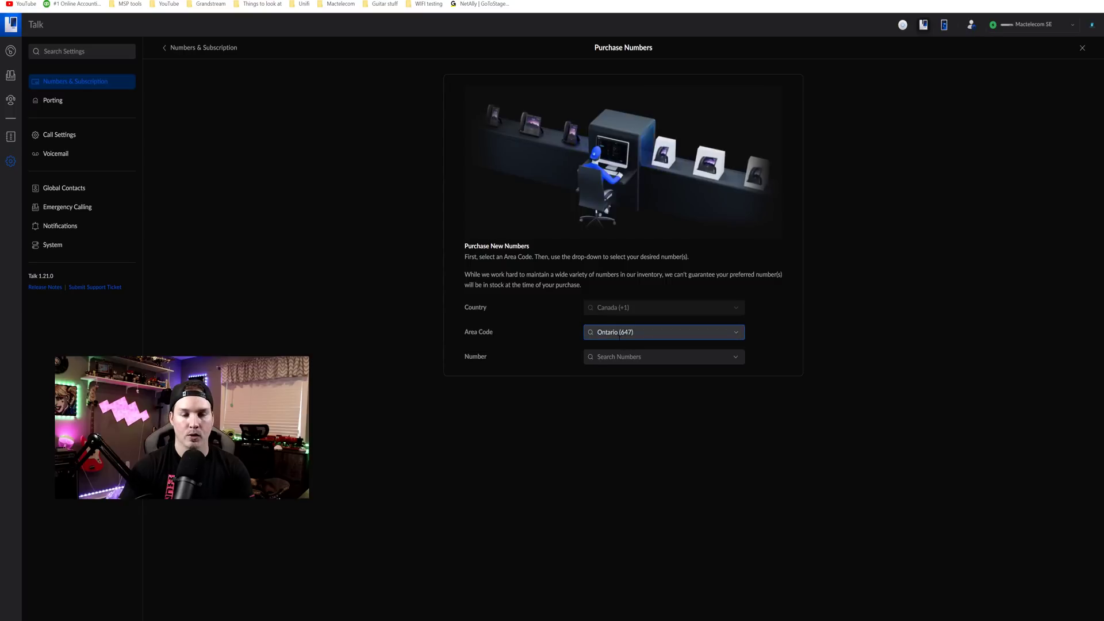
{"action": "left_click", "coordinate": [664, 357]}
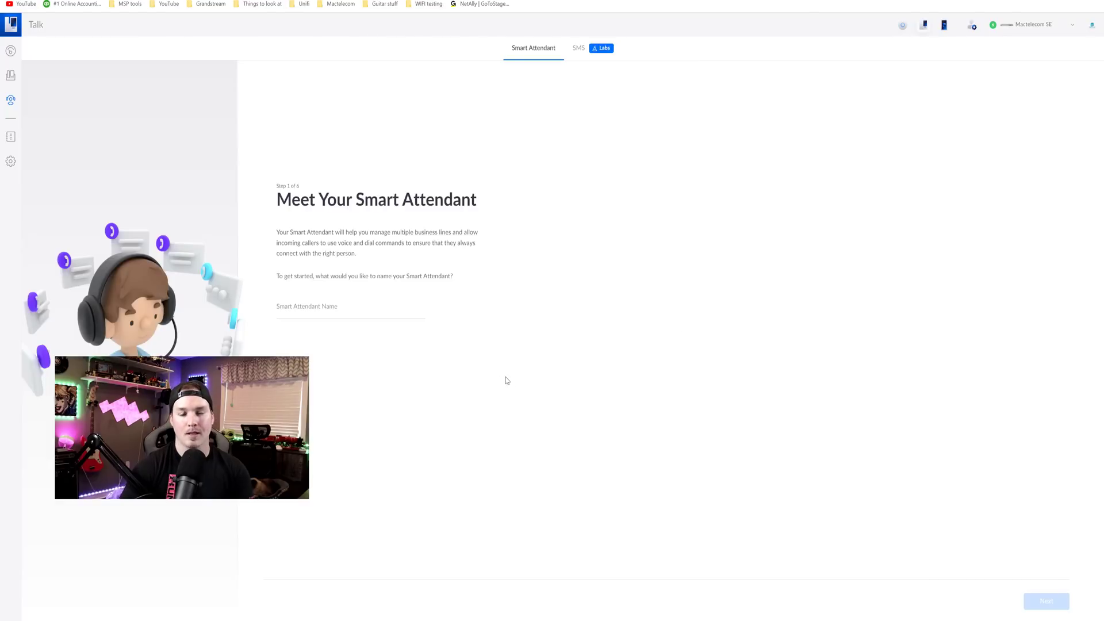
Name the Smart Attendant 'M' and have it answer the new 647 number.
{"action": "left_click", "coordinate": [326, 309]}
{"action": "type", "text": "Mactelecom"}
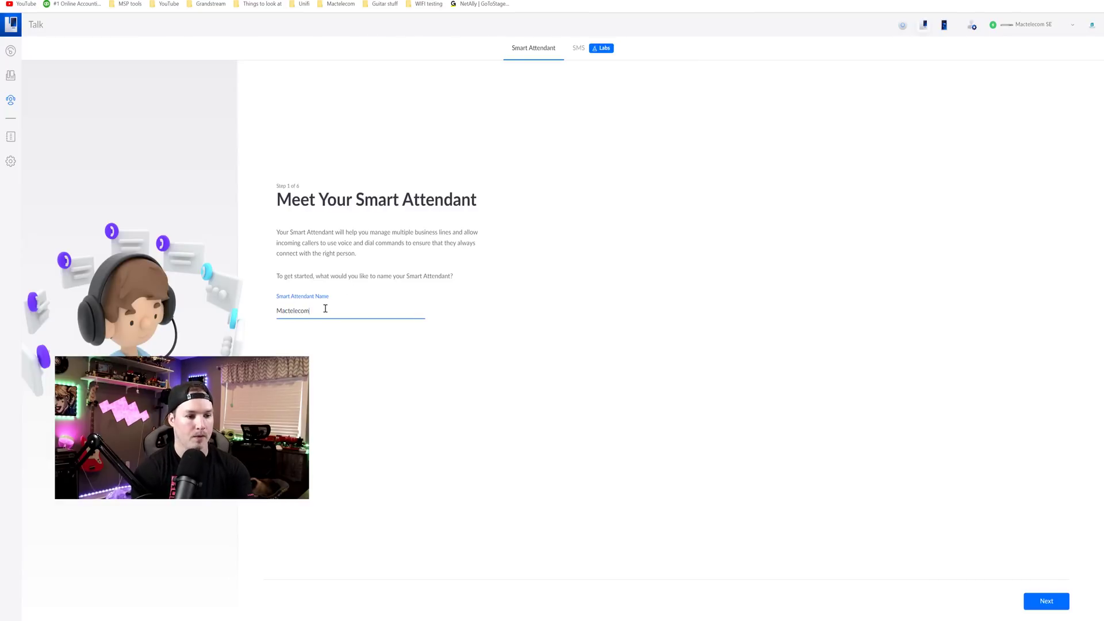
{"action": "left_click", "coordinate": [1046, 601]}
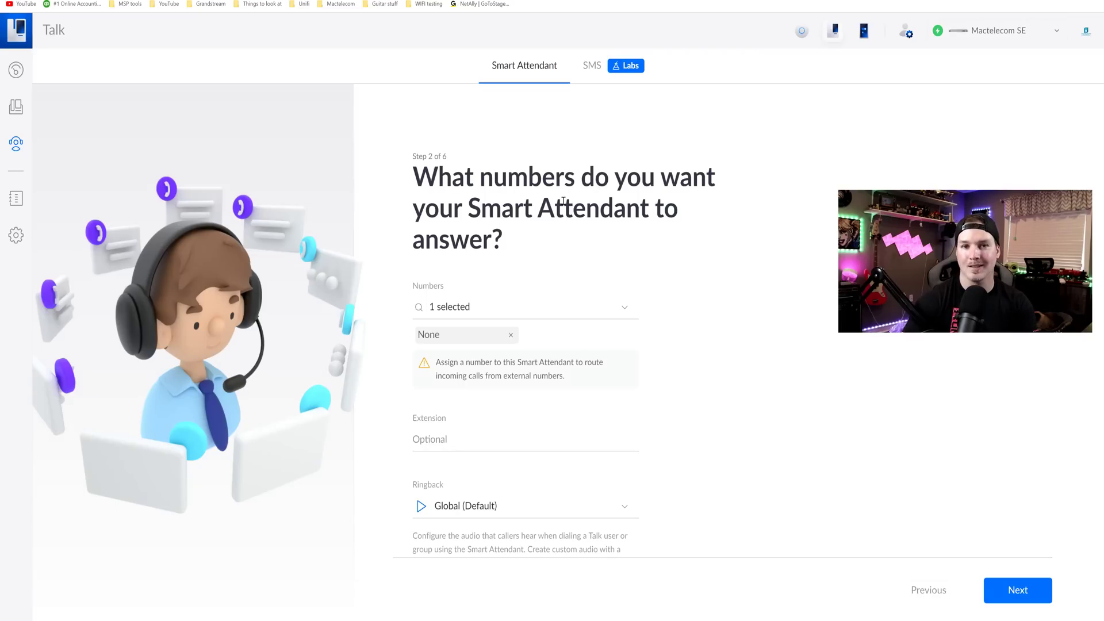
{"action": "left_click", "coordinate": [528, 303]}
{"action": "left_click", "coordinate": [471, 357]}
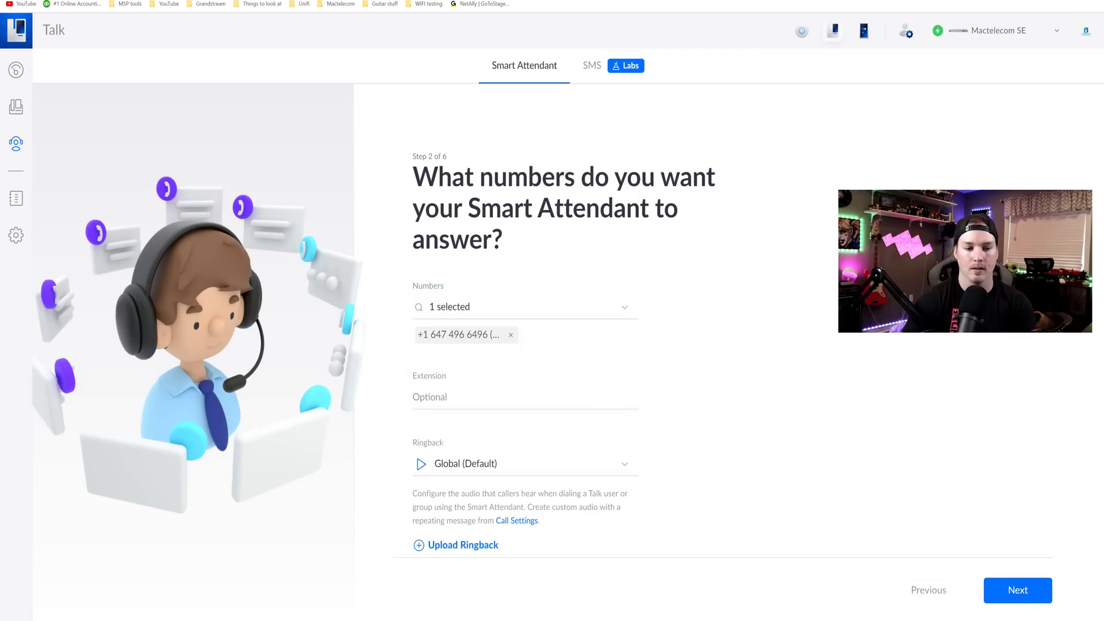
{"action": "scroll", "coordinate": [692, 313], "scroll_direction": "down", "scroll_amount": 2}
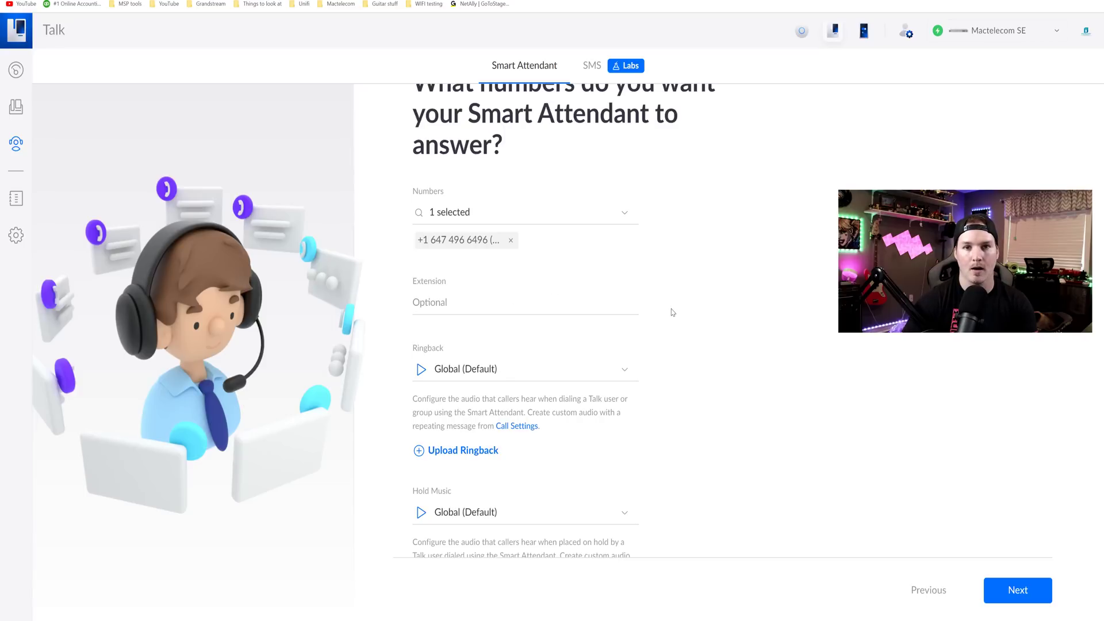
{"action": "scroll", "coordinate": [672, 312], "scroll_direction": "down", "scroll_amount": 2}
Preview the ringback tone and hold music, keeping both on Global (Default).
{"action": "left_click", "coordinate": [535, 279]}
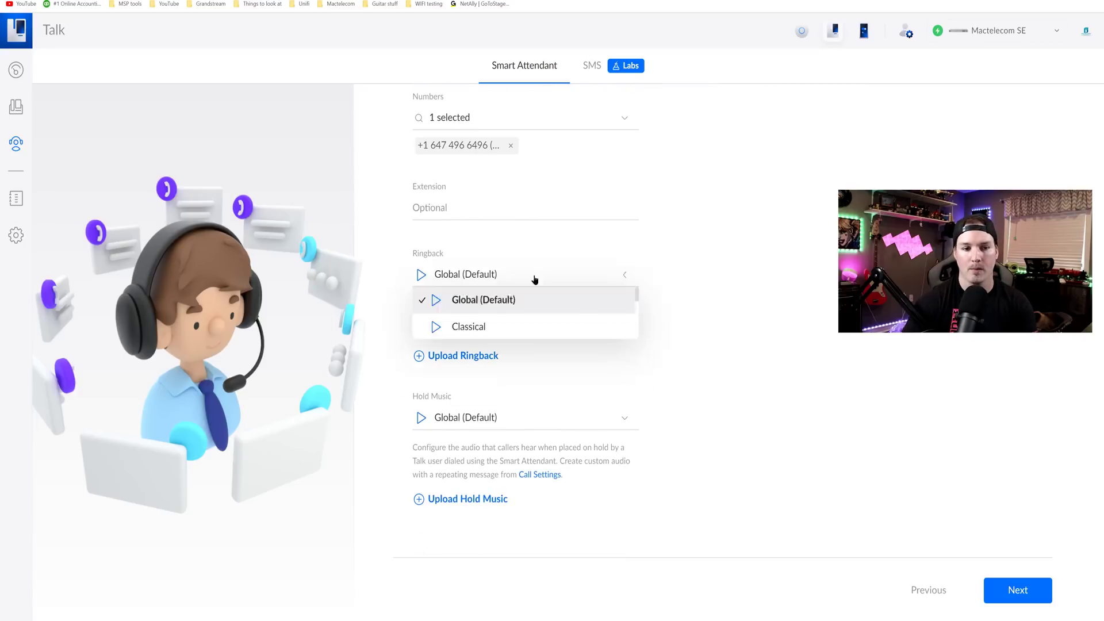
{"action": "scroll", "coordinate": [508, 318], "scroll_direction": "down", "scroll_amount": 3}
{"action": "scroll", "coordinate": [507, 318], "scroll_direction": "up", "scroll_amount": 3}
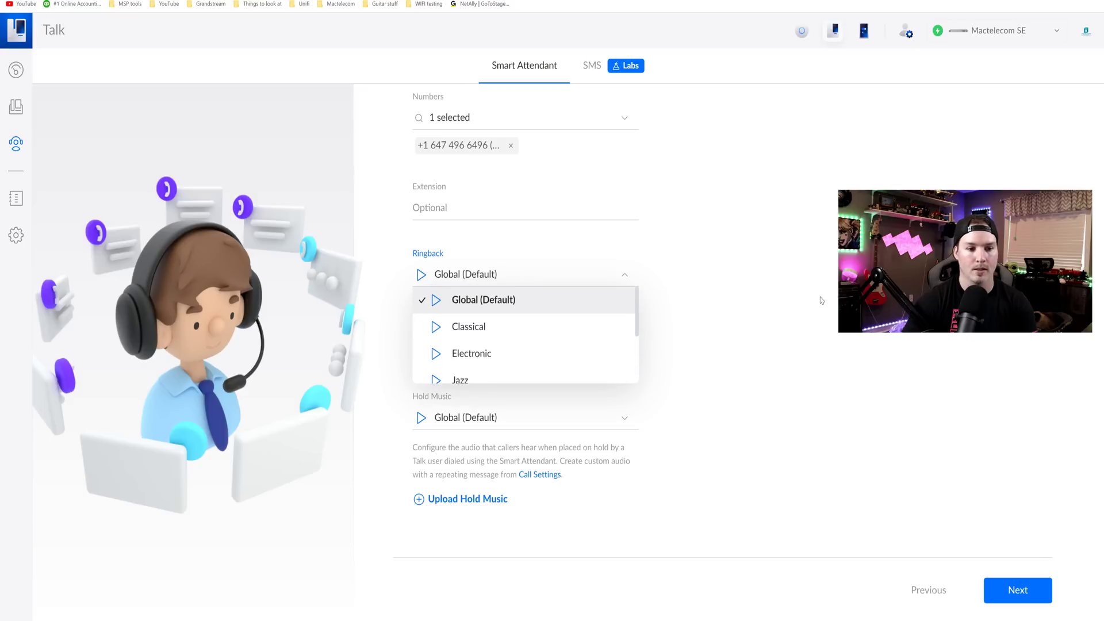
{"action": "left_click", "coordinate": [821, 299]}
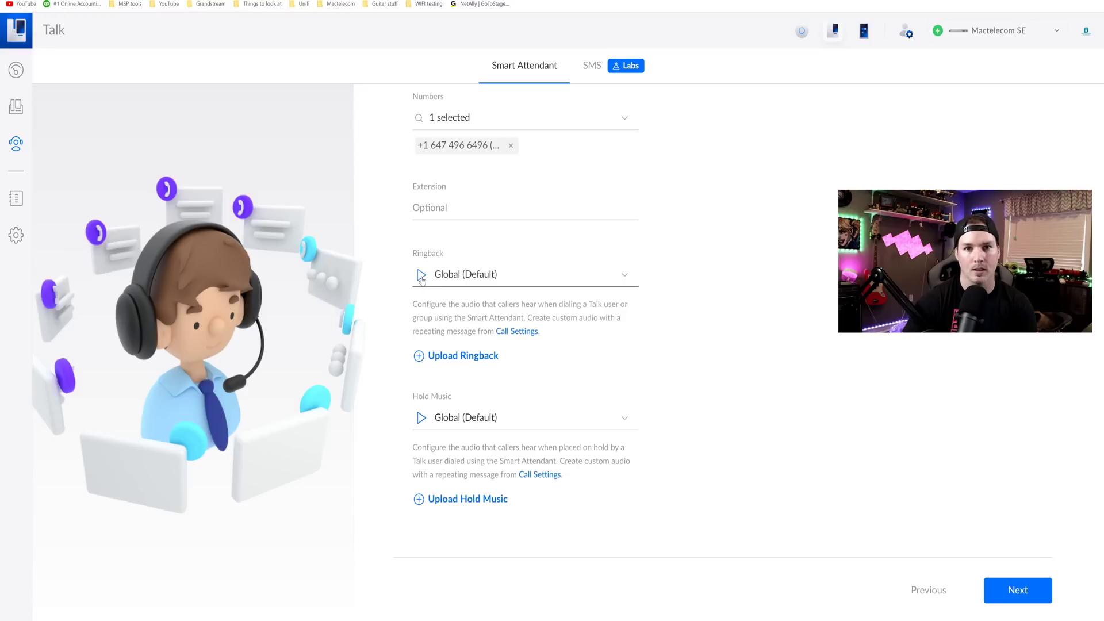
{"action": "left_click", "coordinate": [421, 279]}
{"action": "left_click", "coordinate": [422, 279]}
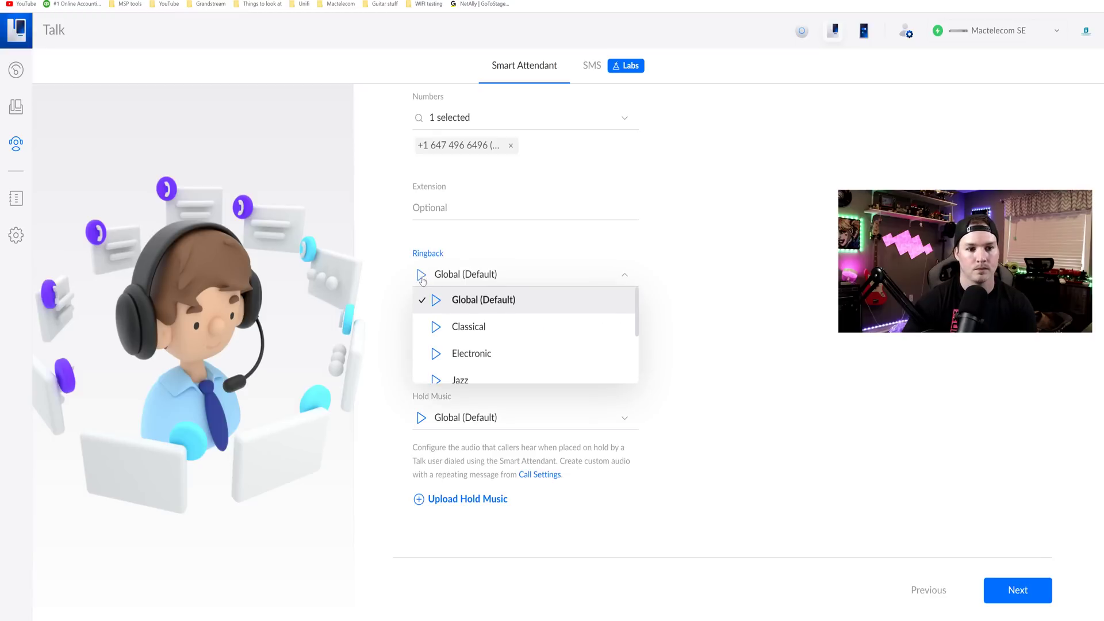
{"action": "left_click", "coordinate": [687, 284]}
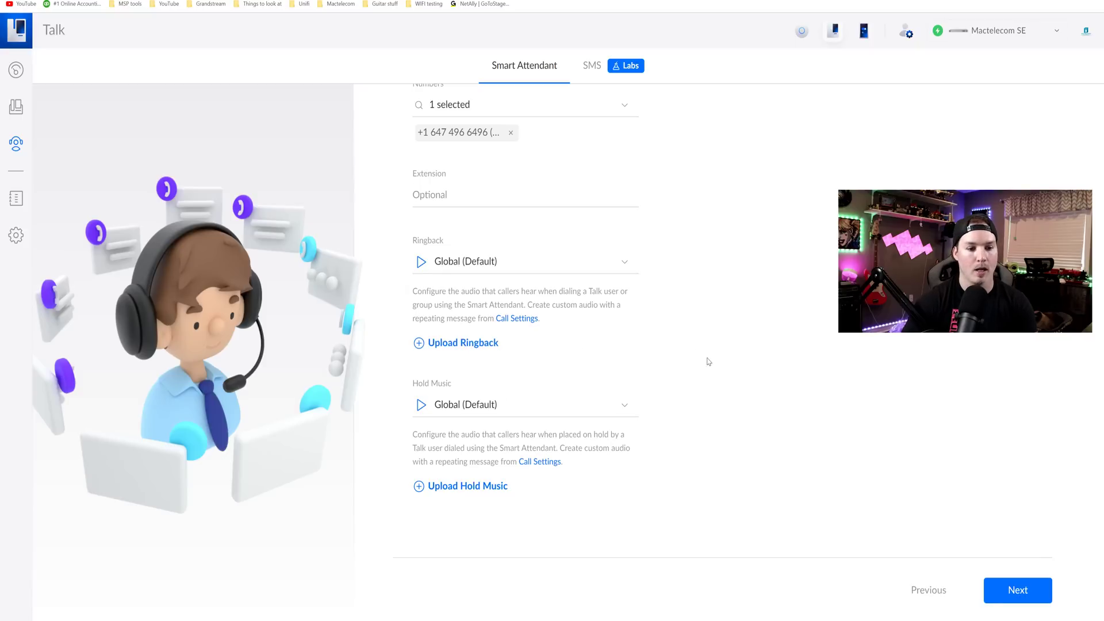
{"action": "left_click", "coordinate": [421, 405]}
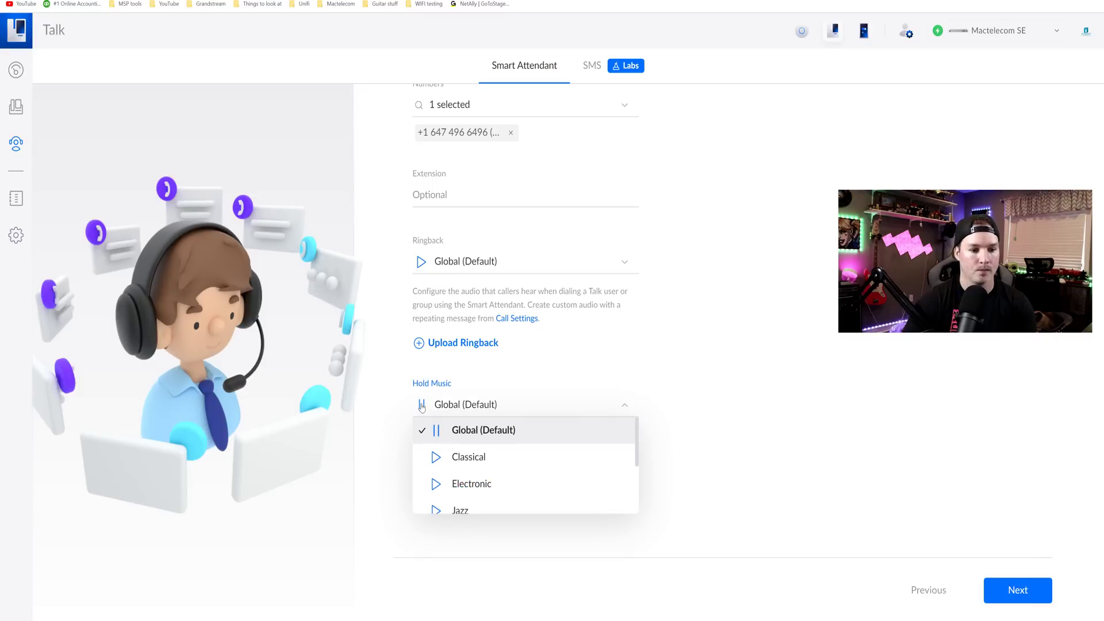
{"action": "left_click", "coordinate": [748, 377]}
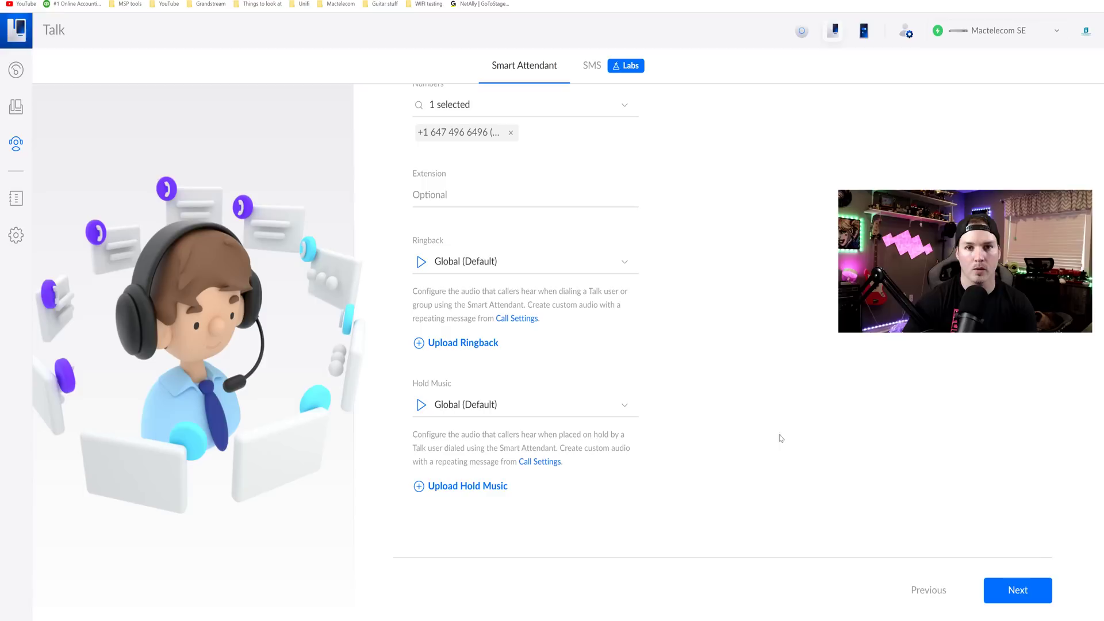
{"action": "left_click", "coordinate": [1033, 591]}
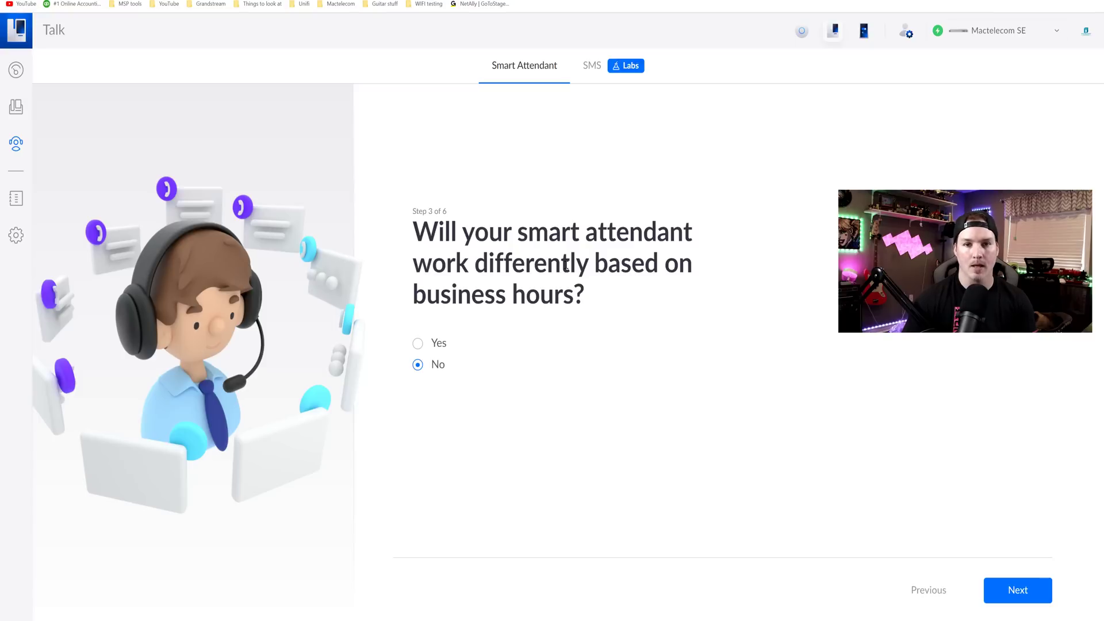
Enable business hours with the Monday–Friday 08:00 AM–05:00 PM schedule.
{"action": "left_click", "coordinate": [417, 342]}
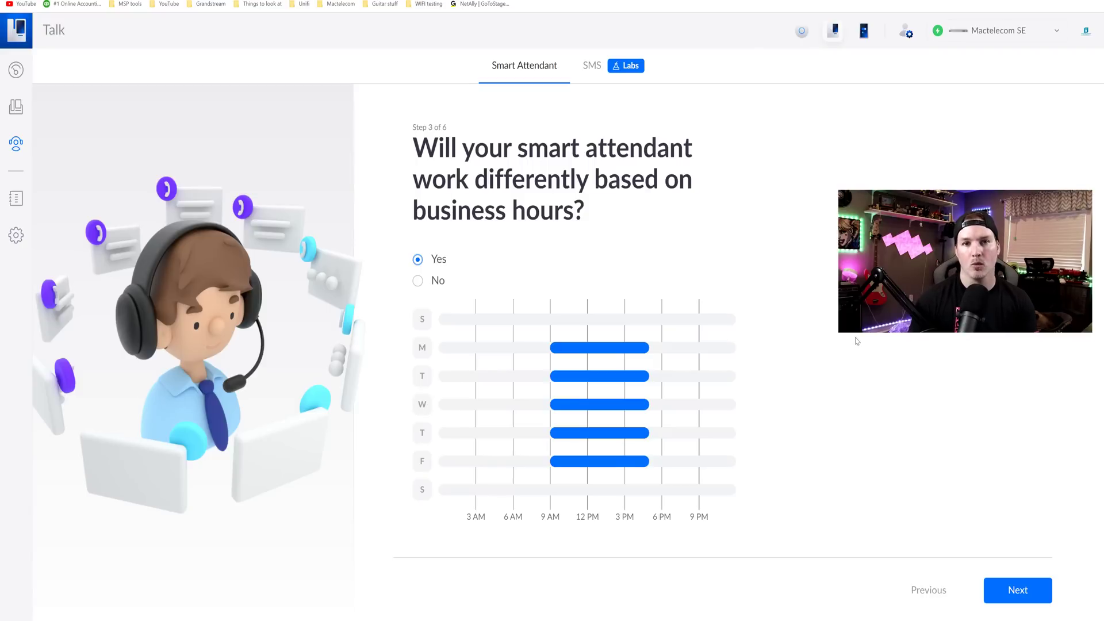
{"action": "left_click", "coordinate": [620, 351]}
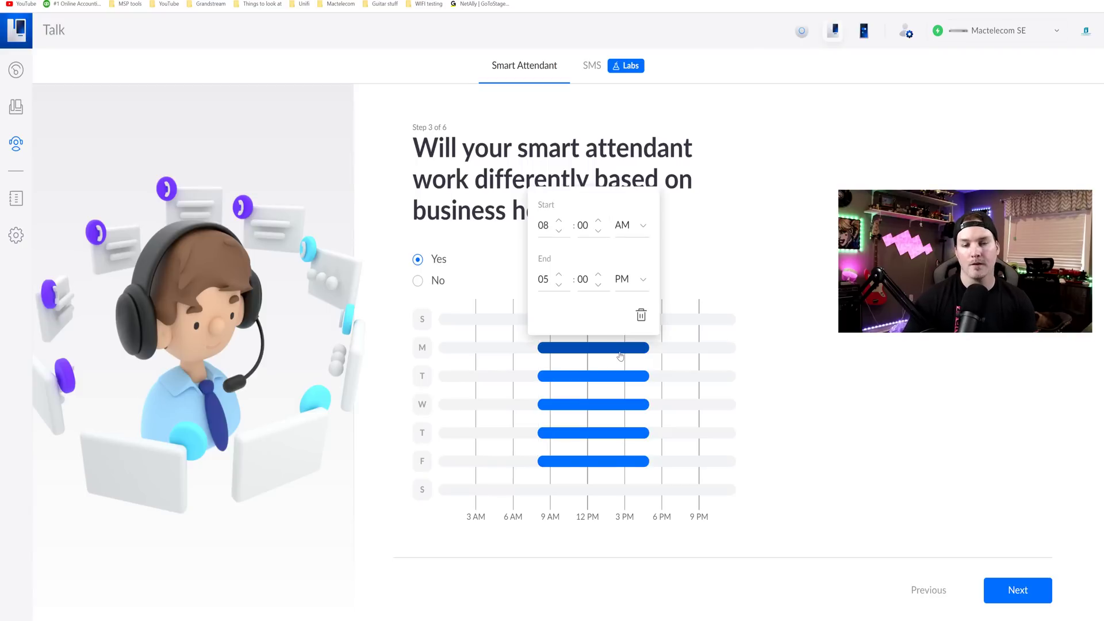
{"action": "left_click", "coordinate": [1036, 592]}
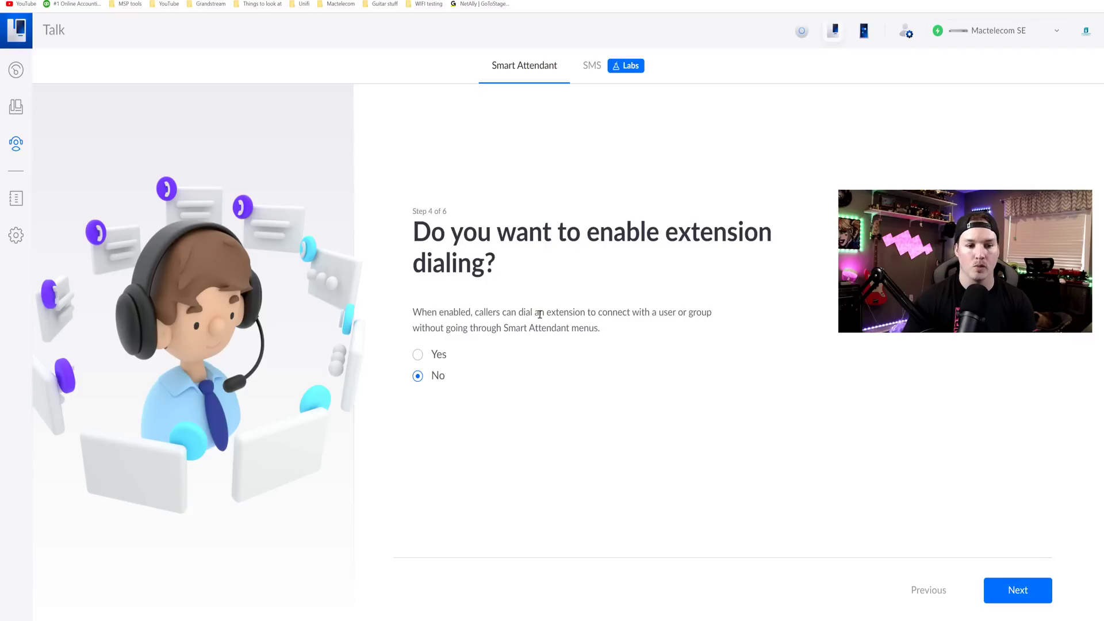
Choose Yes for extension dialing, leaving the configuration on Smart Attendant Ring Menus.
{"action": "left_click", "coordinate": [418, 355]}
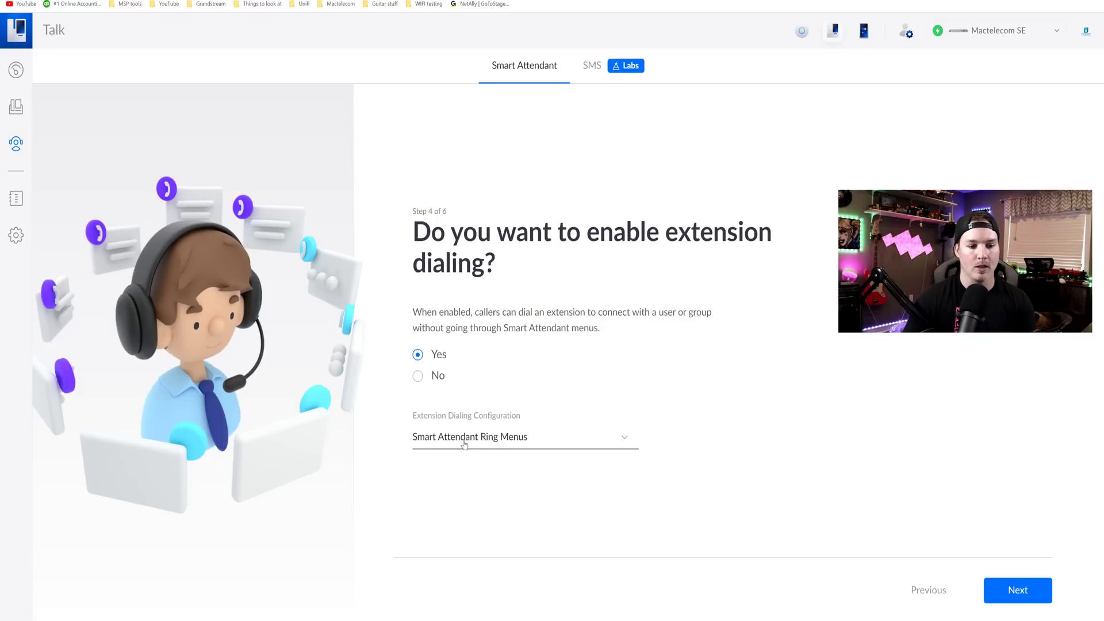
Advance to the greeting step and look over the available attendant voices, leaving Voice 1.
{"action": "left_click", "coordinate": [1031, 597]}
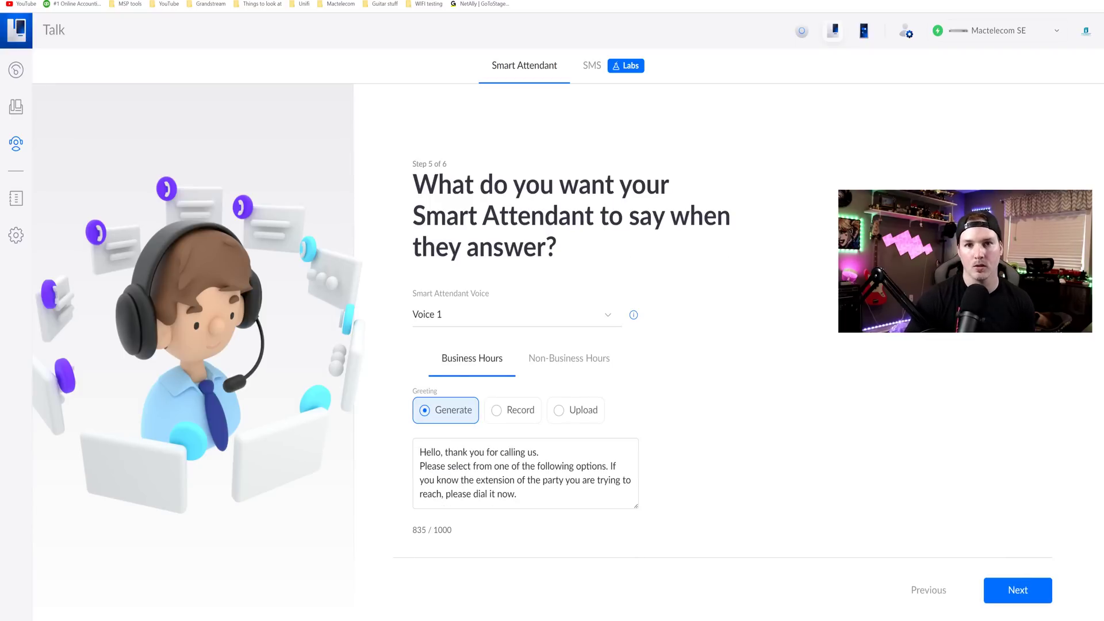
{"action": "left_click", "coordinate": [545, 315]}
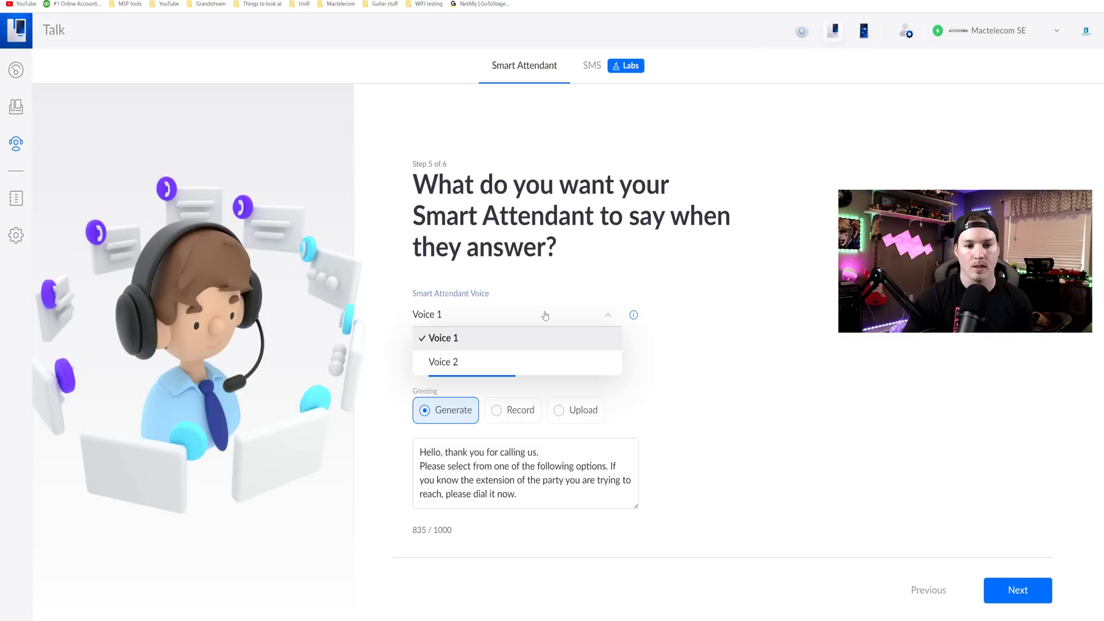
{"action": "left_click", "coordinate": [764, 343]}
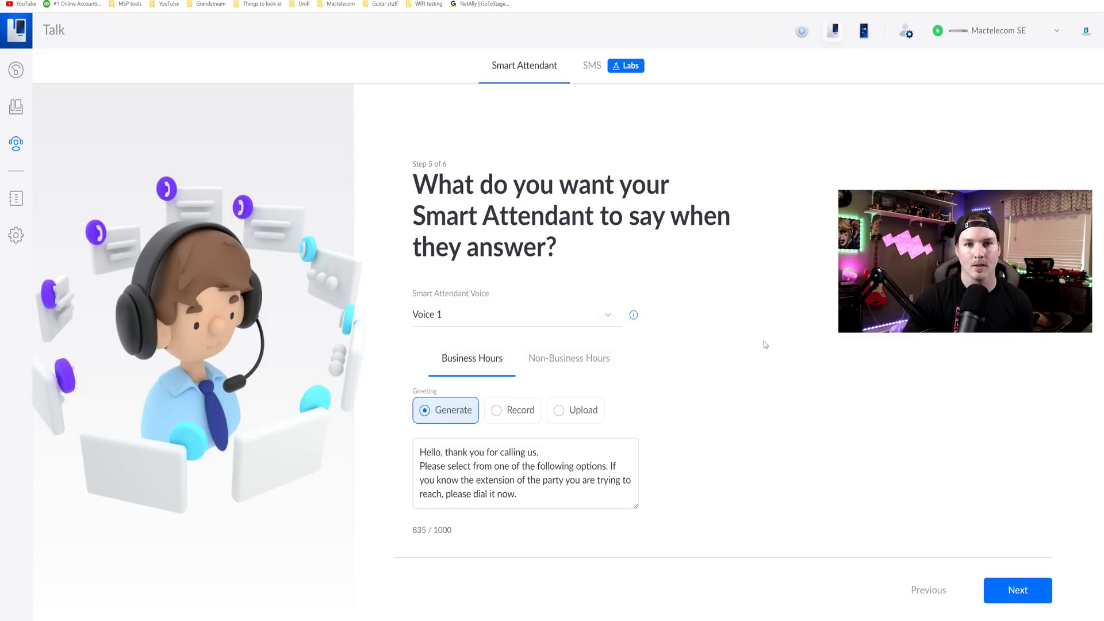
{"action": "scroll", "coordinate": [735, 367], "scroll_direction": "down", "scroll_amount": 2}
{"action": "scroll", "coordinate": [735, 367], "scroll_direction": "down", "scroll_amount": 1}
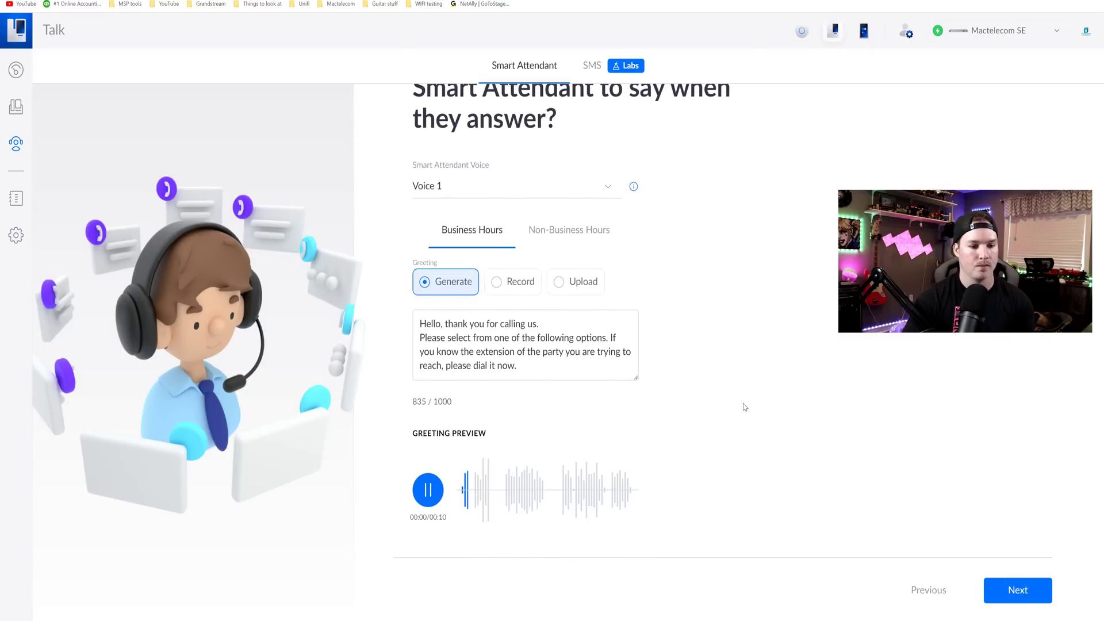
{"action": "scroll", "coordinate": [751, 398], "scroll_direction": "up", "scroll_amount": 2}
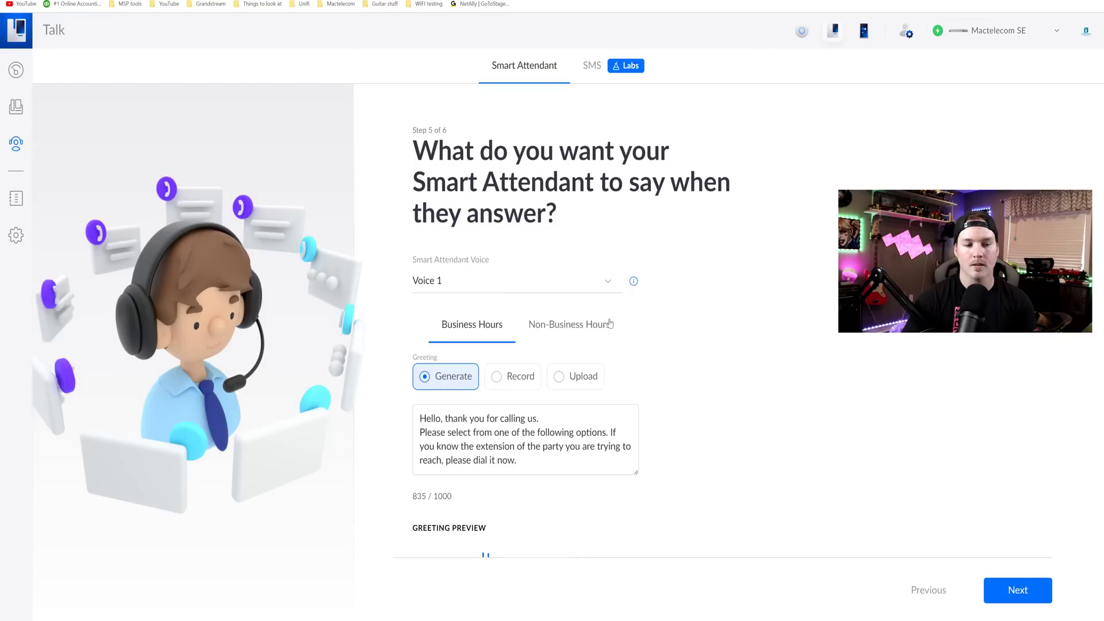
Switch the Smart Attendant voice to Voice 2 and stop the greeting preview.
{"action": "left_click", "coordinate": [575, 280]}
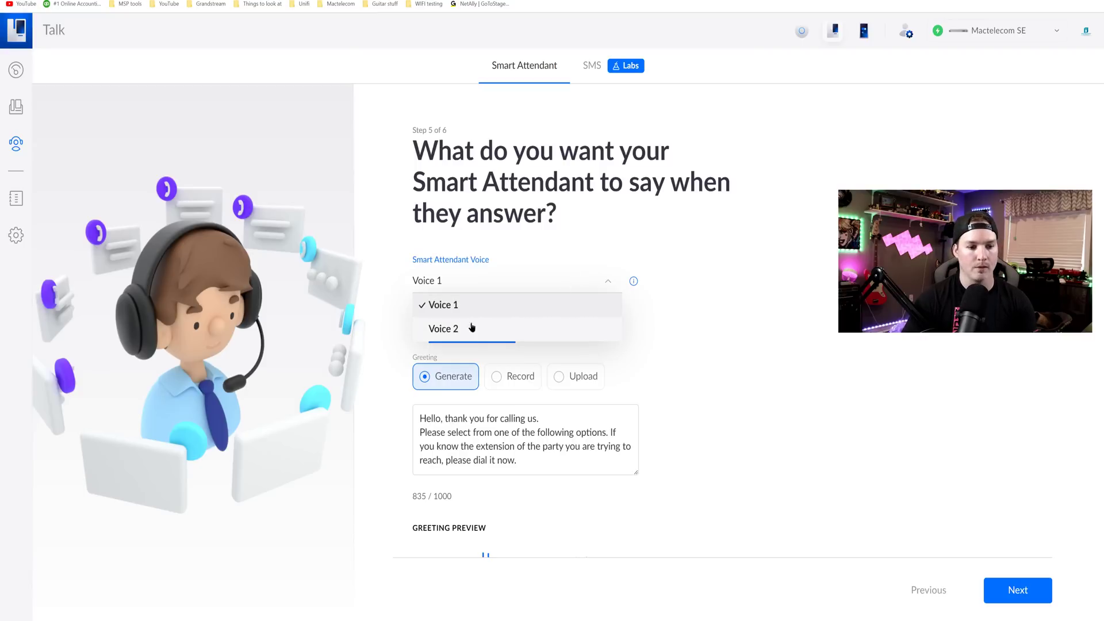
{"action": "left_click", "coordinate": [470, 327]}
{"action": "scroll", "coordinate": [741, 364], "scroll_direction": "down", "scroll_amount": 2}
{"action": "scroll", "coordinate": [742, 364], "scroll_direction": "down", "scroll_amount": 1}
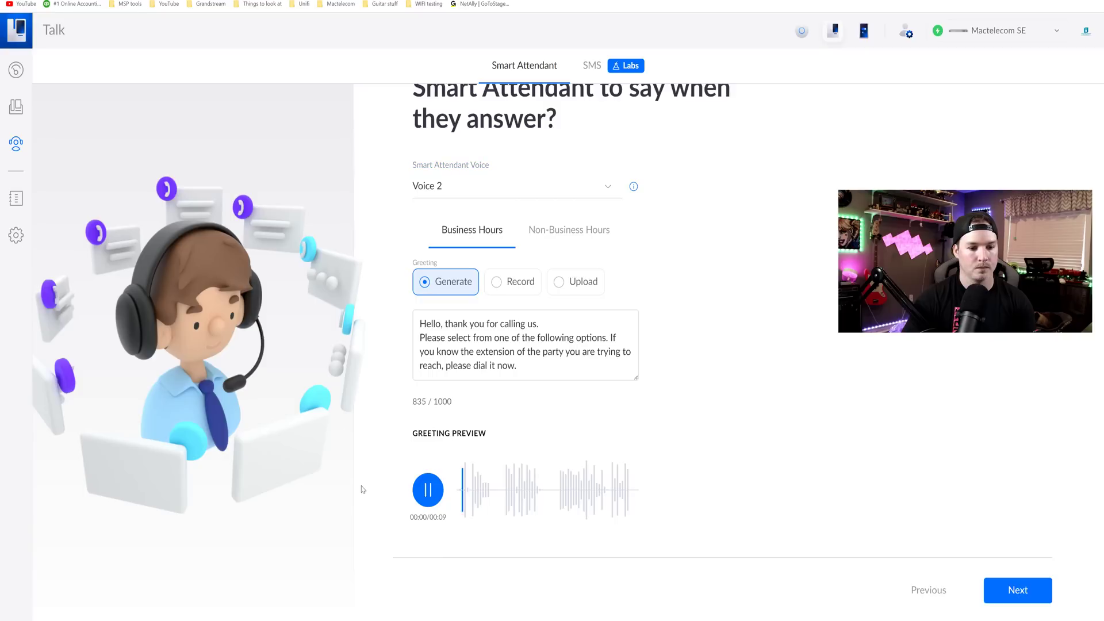
{"action": "left_click", "coordinate": [541, 490]}
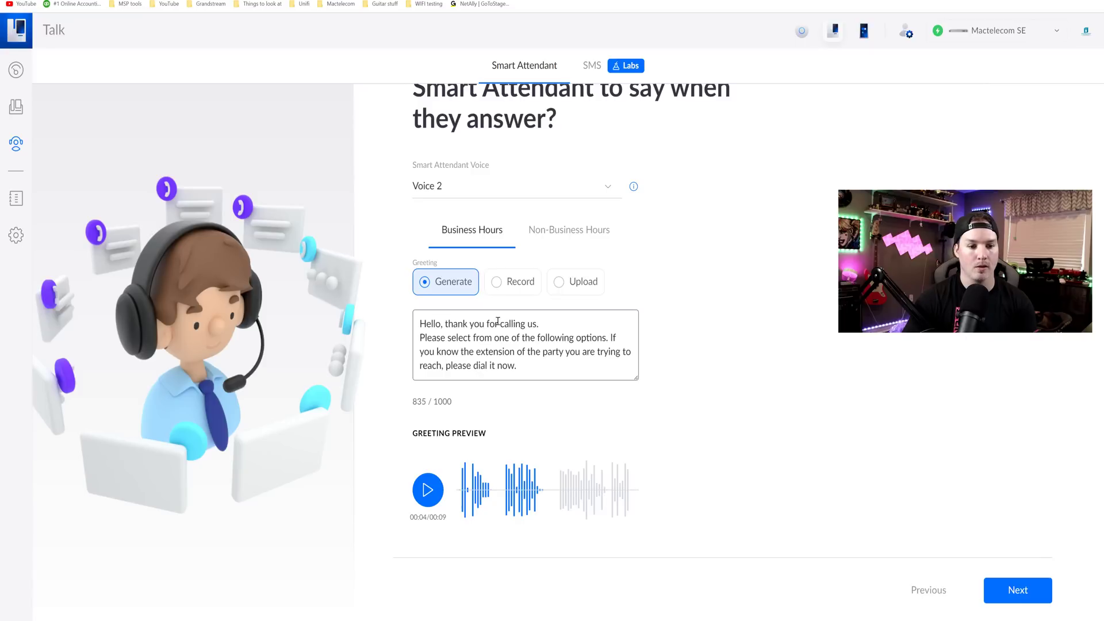
Replace 'calling us.' in the business-hours greeting with the company name and preview it.
{"action": "left_click_drag", "start_coordinate": [498, 322], "coordinate": [544, 324]}
{"action": "type", "text": "calling  Mactelecom Networks."}
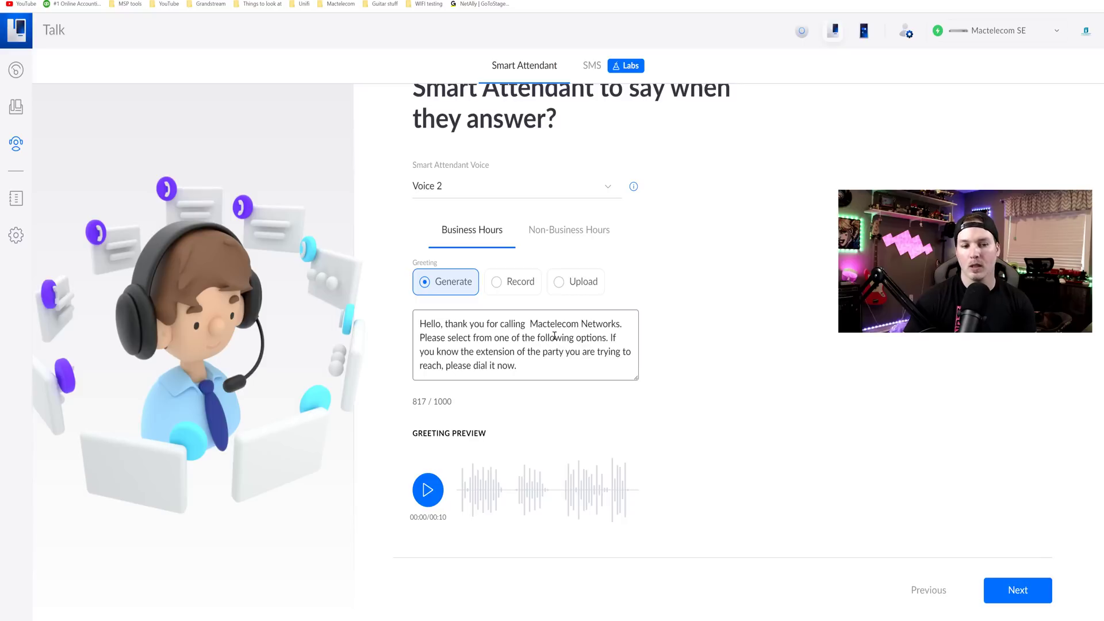
{"action": "left_click", "coordinate": [428, 491]}
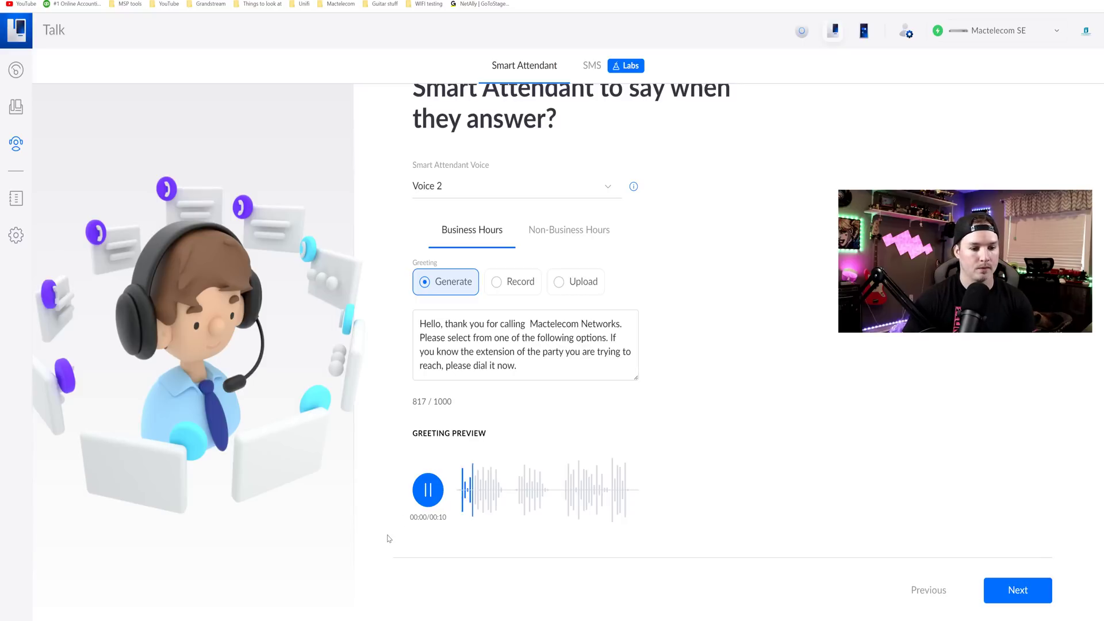
{"action": "left_click", "coordinate": [429, 493]}
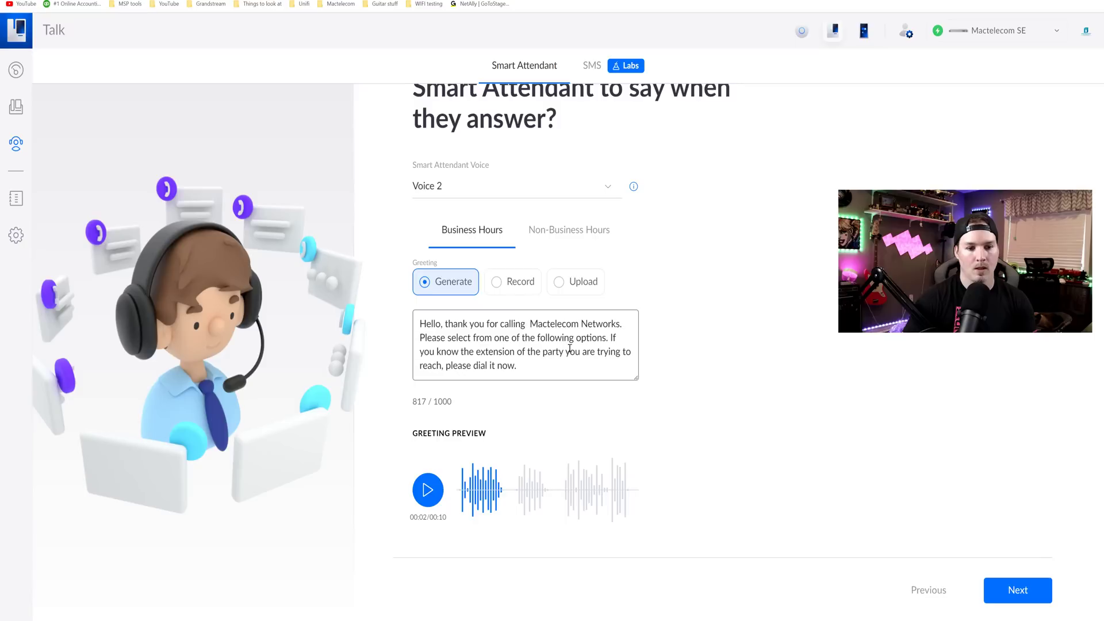
Respell the name as 'Mac telecom', replay the preview, and show the Non-Business Hours greeting.
{"action": "left_click", "coordinate": [548, 325]}
{"action": "key", "text": "BackSpace"}
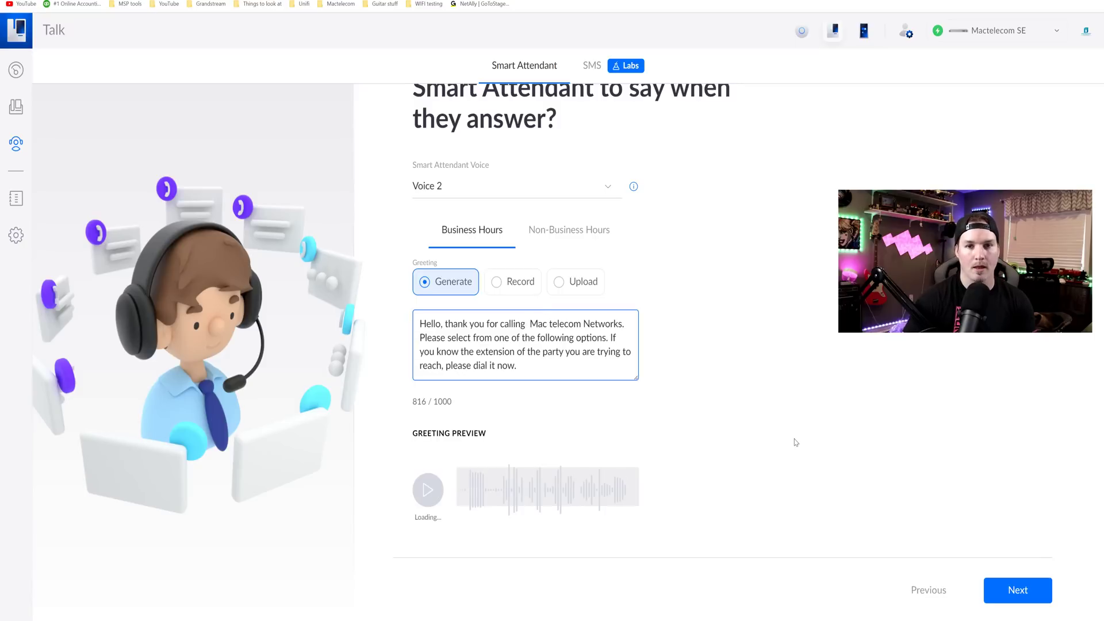
{"action": "left_click", "coordinate": [428, 490]}
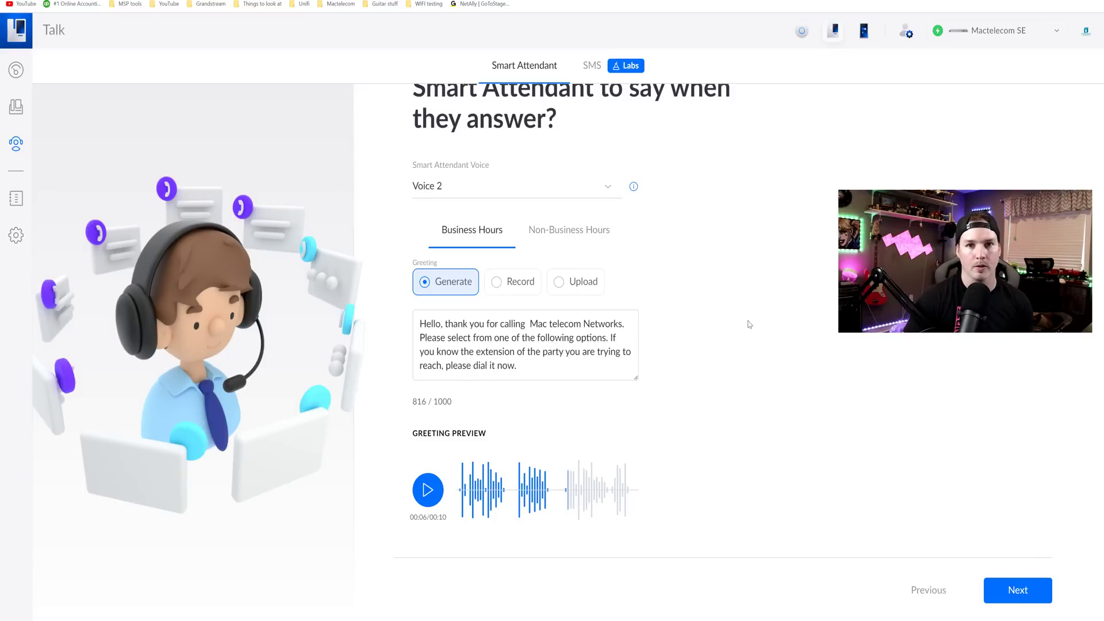
{"action": "left_click", "coordinate": [573, 237]}
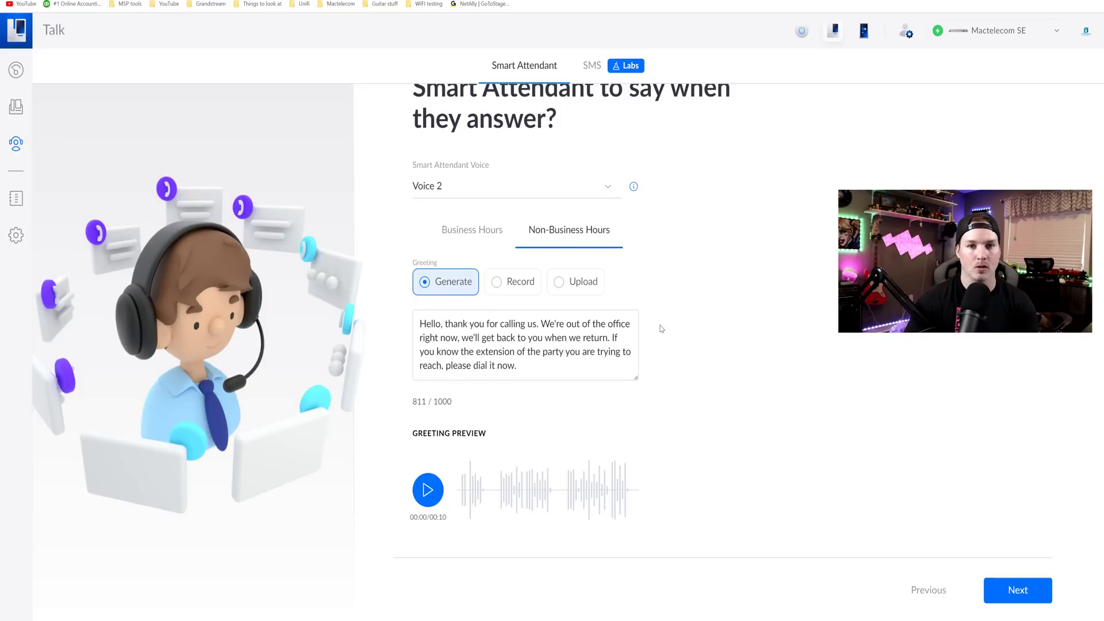
On step 6, give keypress 1 the prompt 'Sales' and ring the first user.
{"action": "left_click", "coordinate": [1018, 593]}
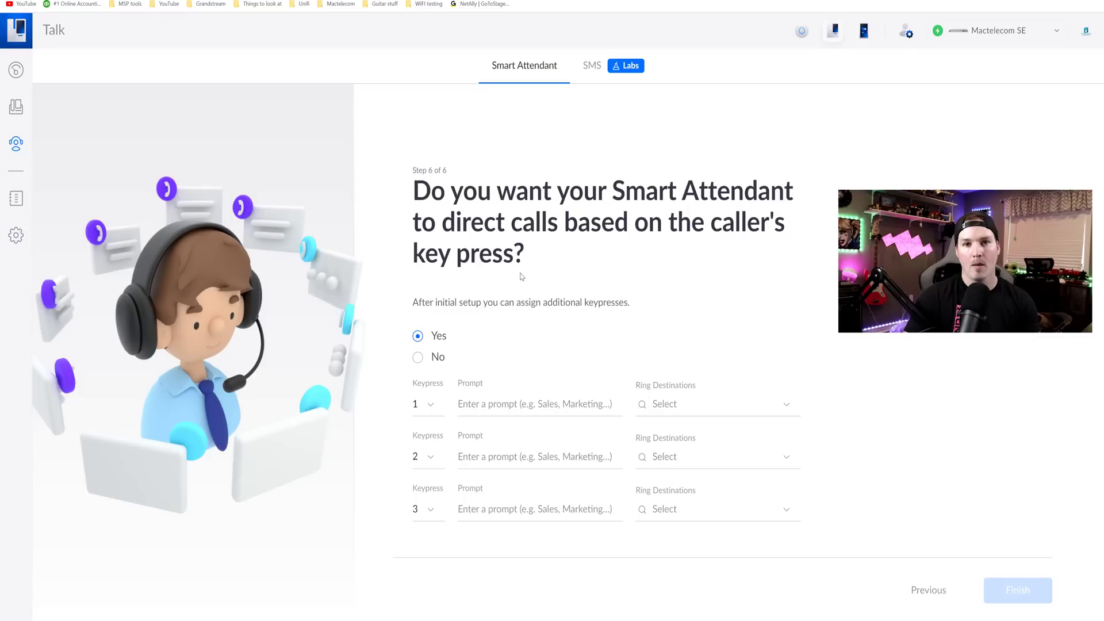
{"action": "left_click", "coordinate": [485, 405]}
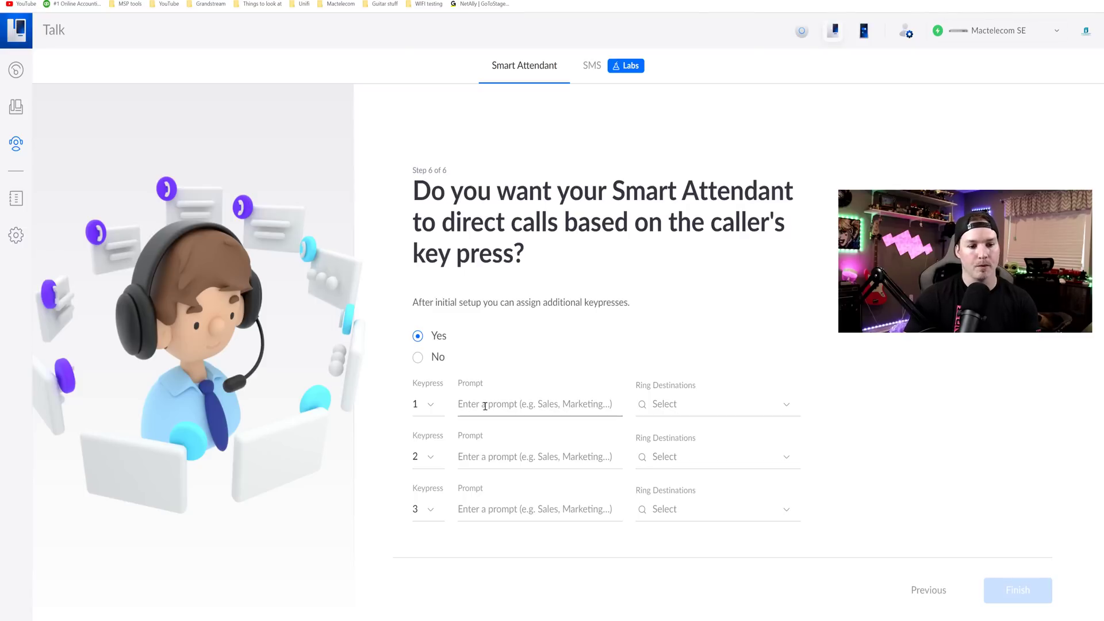
{"action": "type", "text": "Sales"}
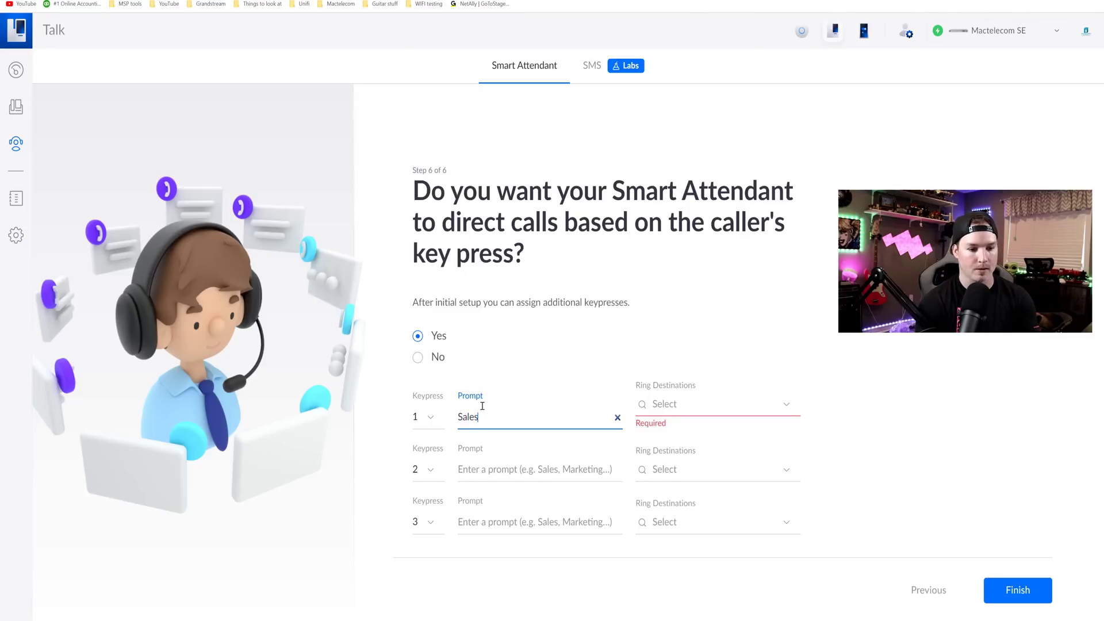
{"action": "left_click", "coordinate": [707, 403]}
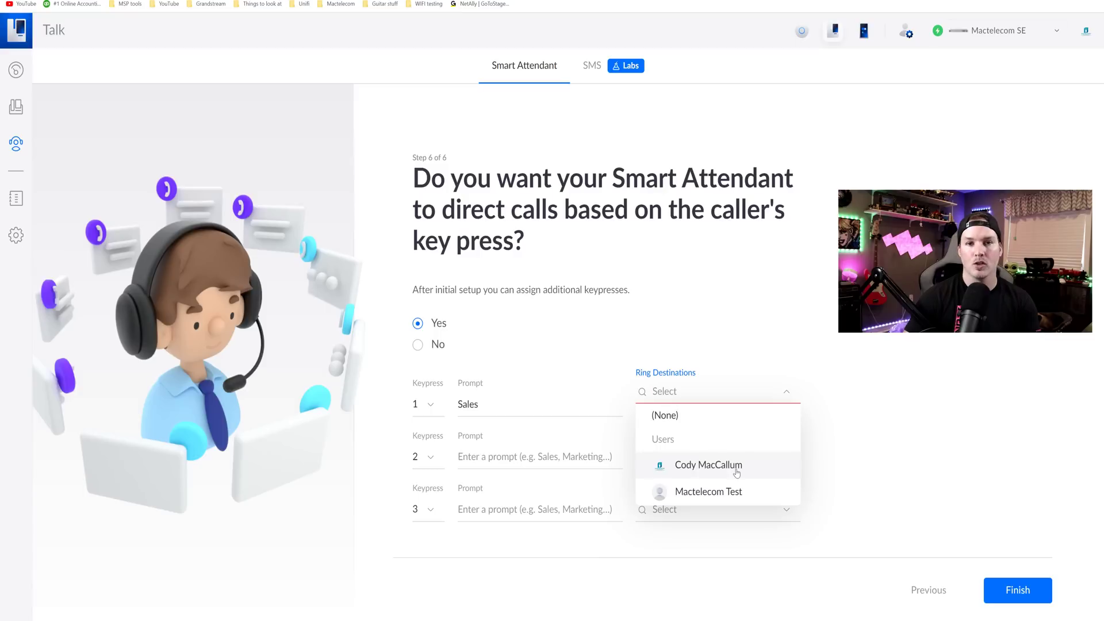
{"action": "left_click", "coordinate": [700, 472]}
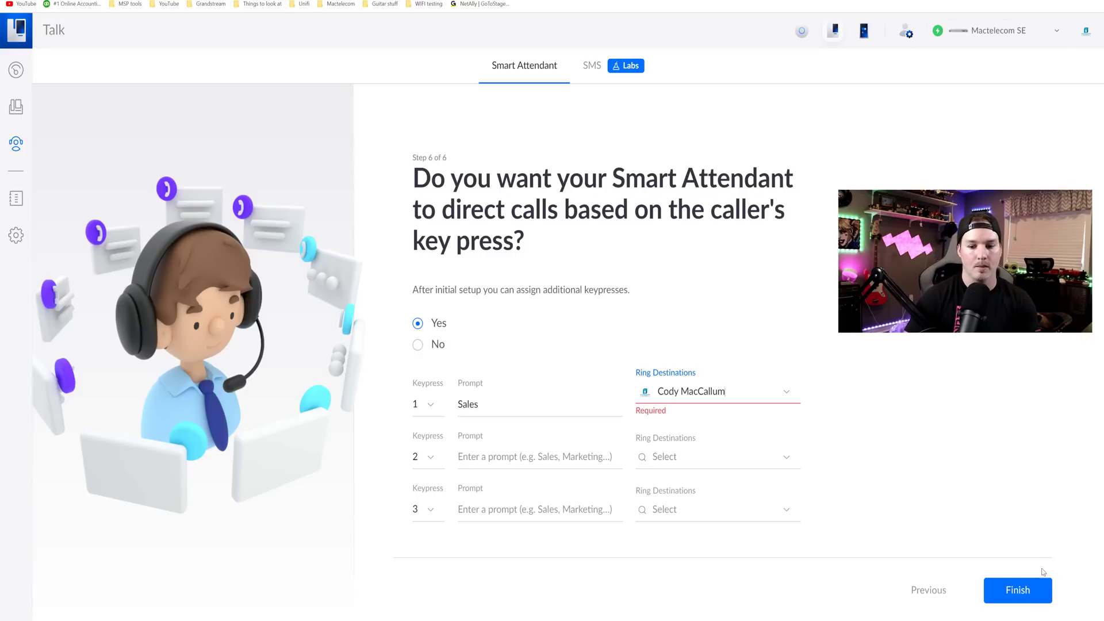
Finish the Smart Attendant wizard and review its call-flow diagram with Press 1 Sales.
{"action": "left_click", "coordinate": [1035, 588]}
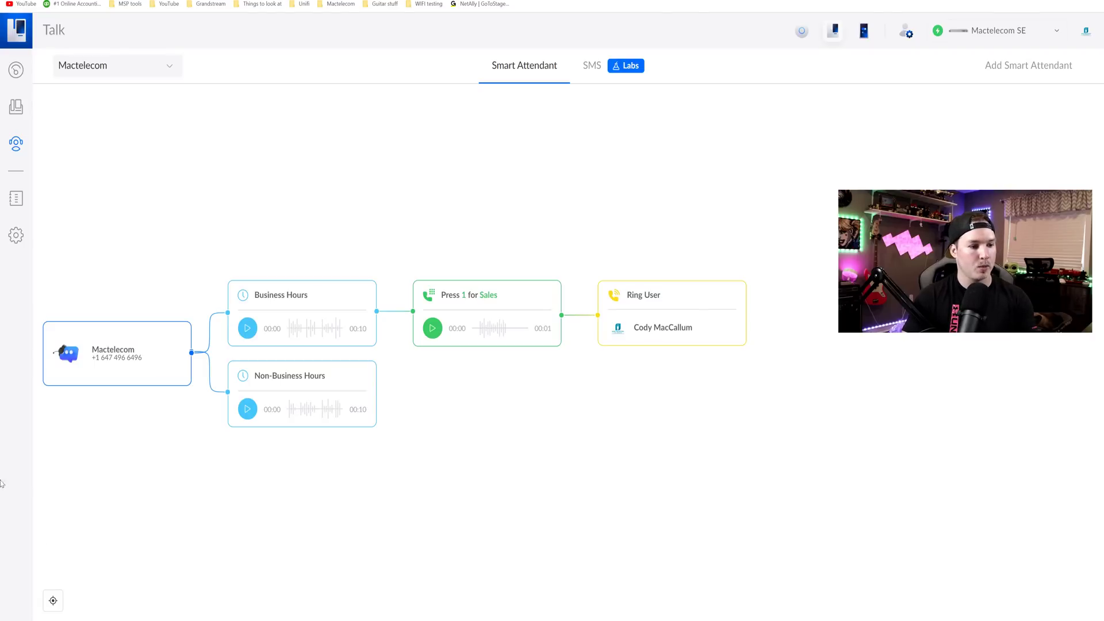
{"action": "mouse_move", "coordinate": [104, 373]}
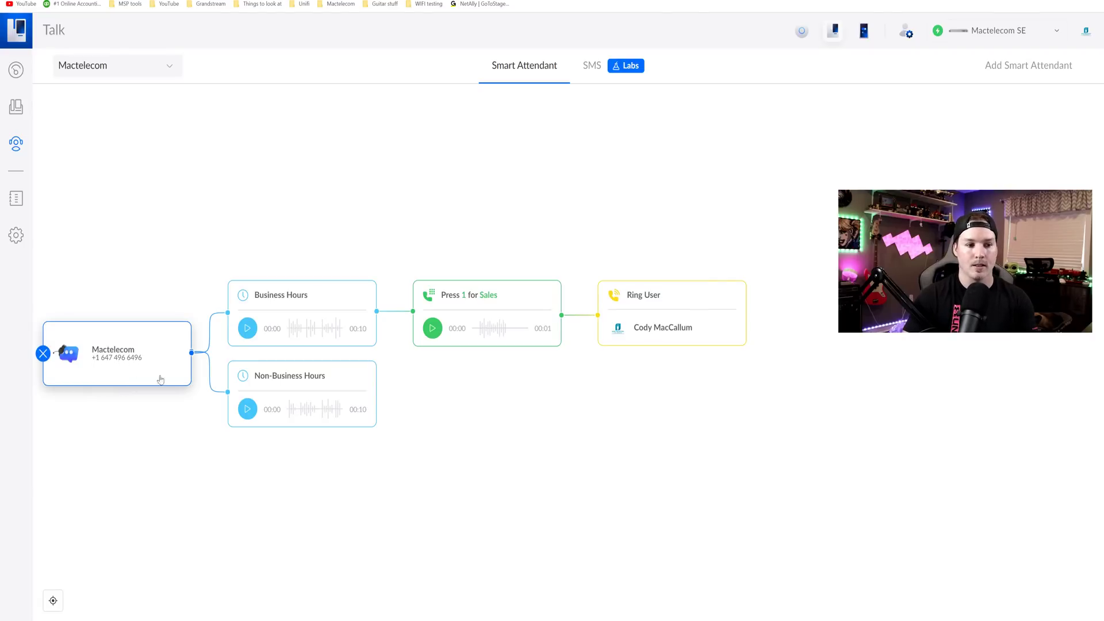
{"action": "mouse_move", "coordinate": [256, 321]}
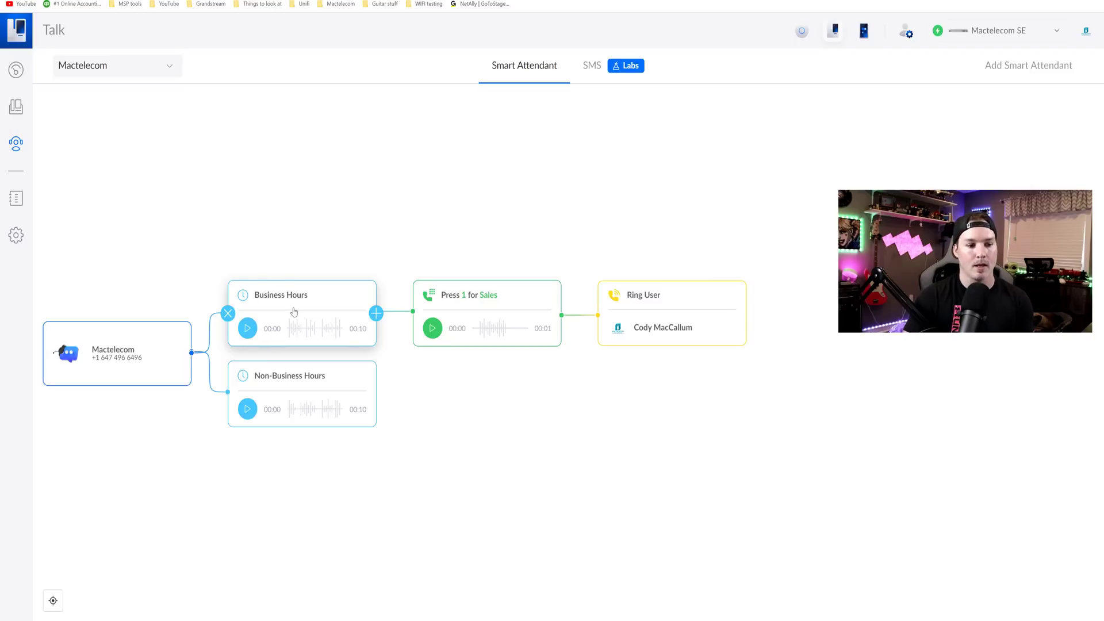
{"action": "mouse_move", "coordinate": [279, 392]}
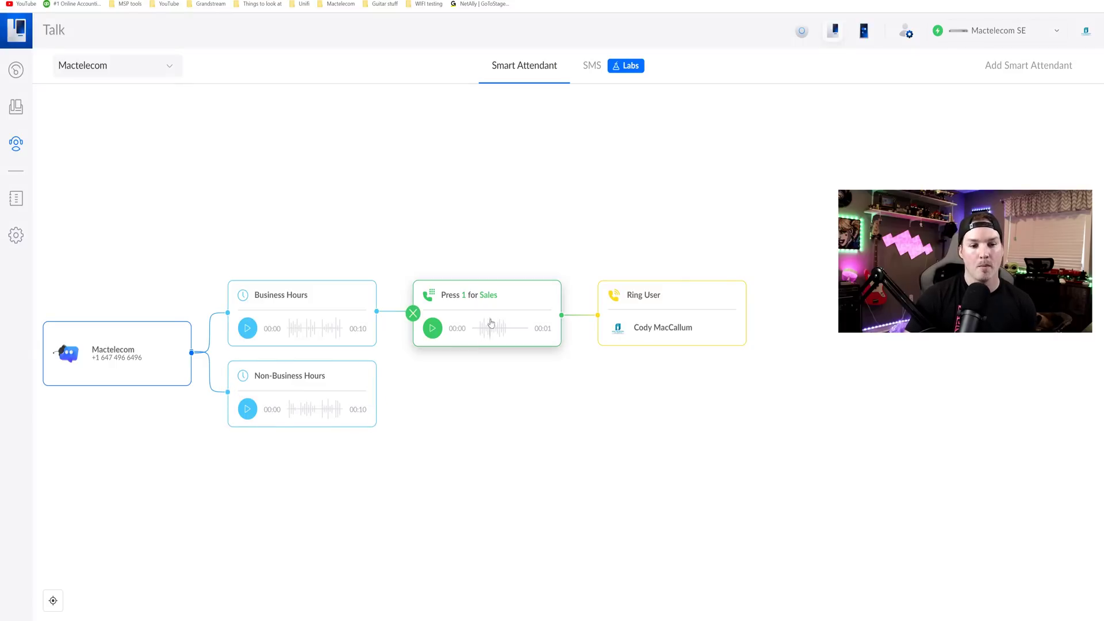
{"action": "mouse_move", "coordinate": [638, 322]}
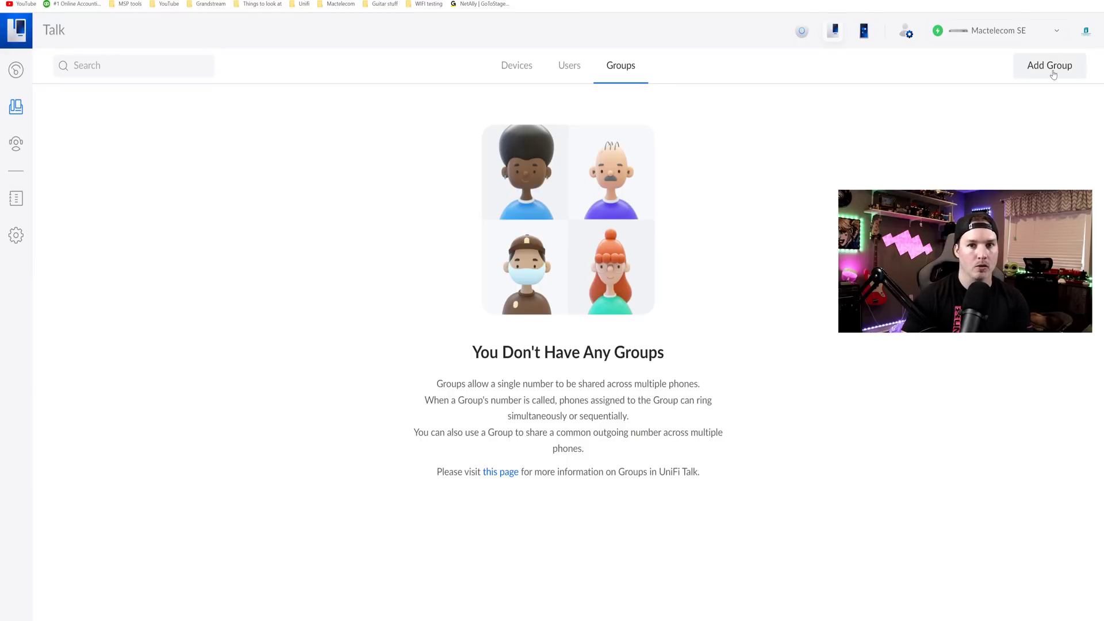
Add a ring group 'Mactelecom' on the company's 647 number with Simultaneous call handling.
{"action": "left_click", "coordinate": [1052, 72]}
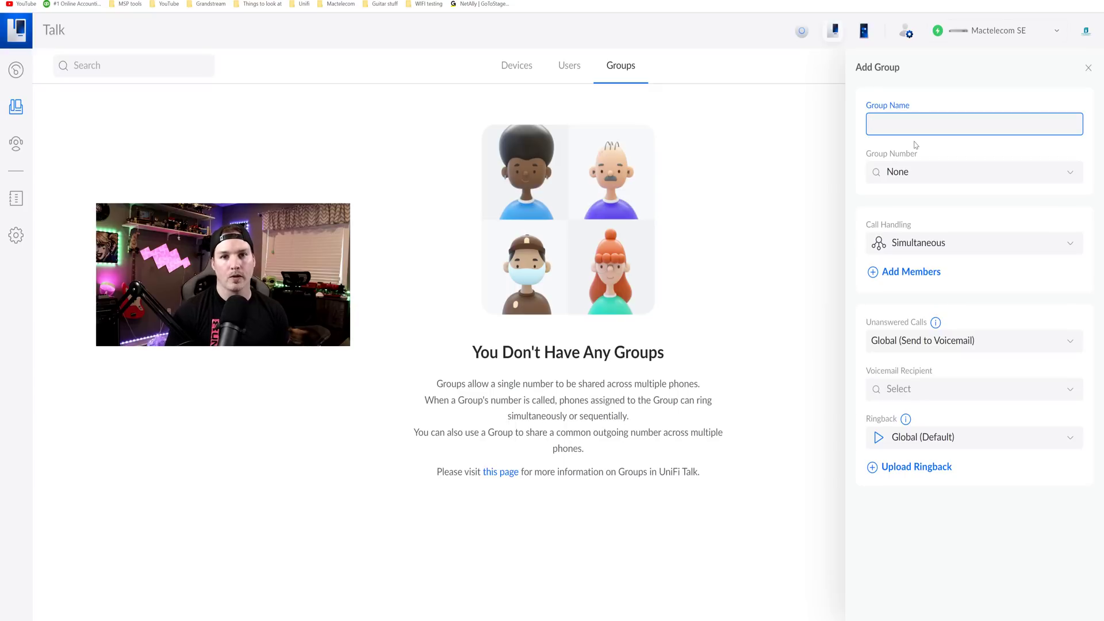
{"action": "type", "text": "Mac"}
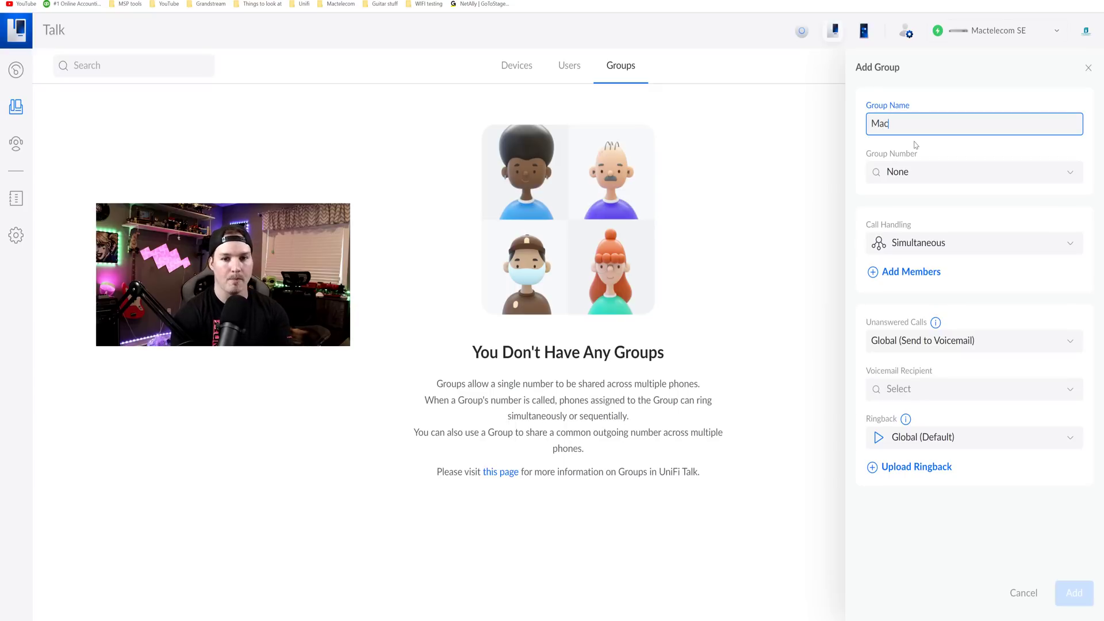
{"action": "type", "text": "telecom"}
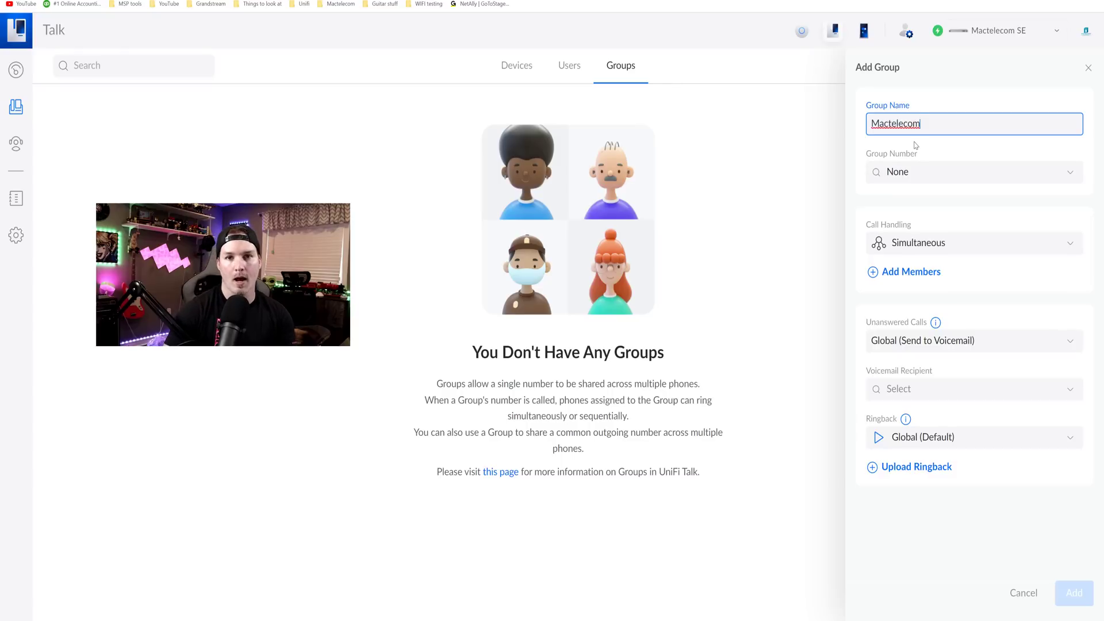
{"action": "left_click", "coordinate": [888, 171]}
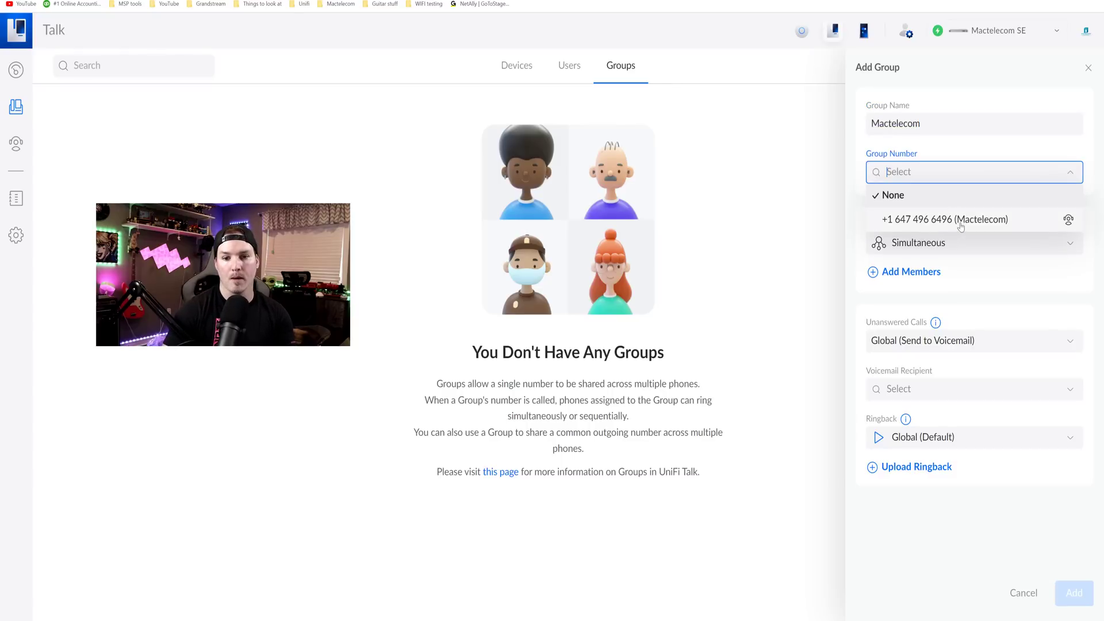
{"action": "left_click", "coordinate": [962, 224]}
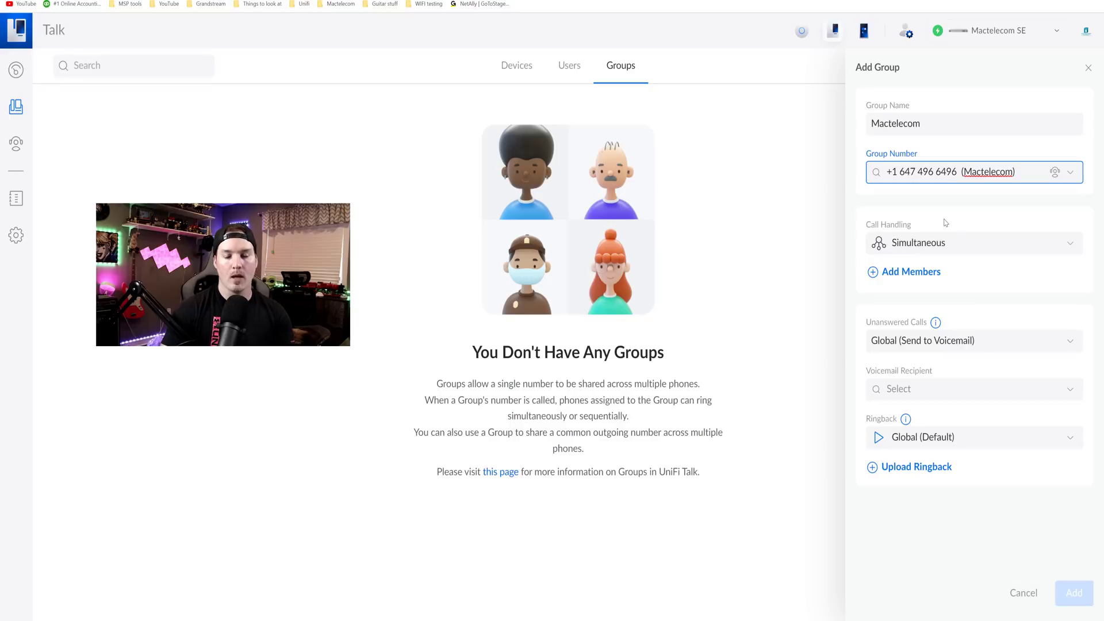
{"action": "left_click", "coordinate": [996, 246]}
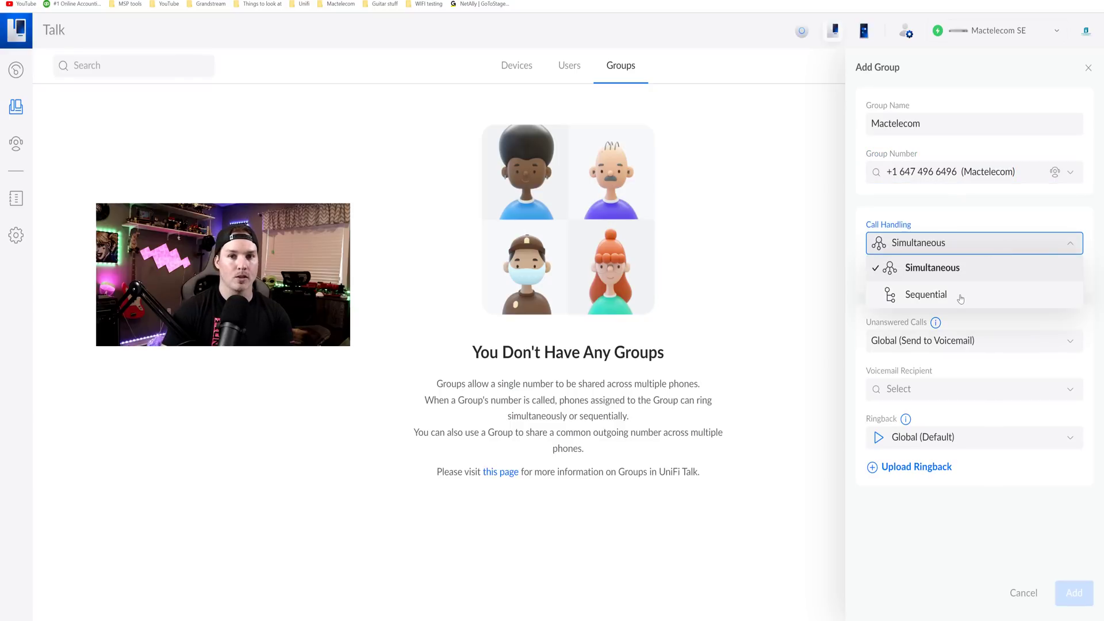
{"action": "left_click", "coordinate": [1027, 224]}
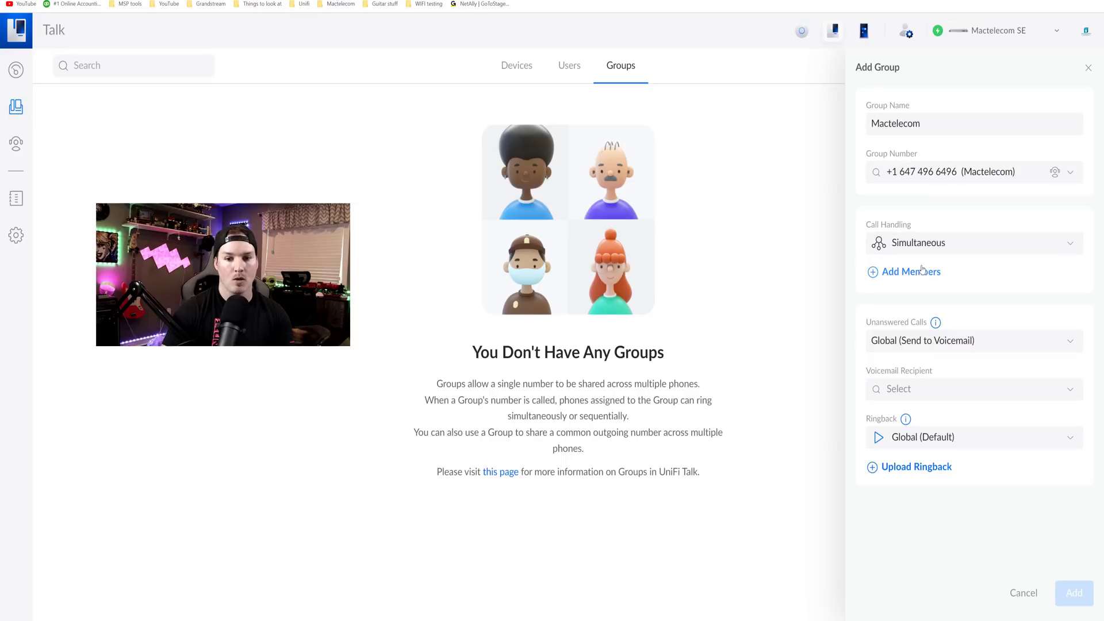
Assign both users as members of the Mactelecom group.
{"action": "left_click", "coordinate": [892, 278]}
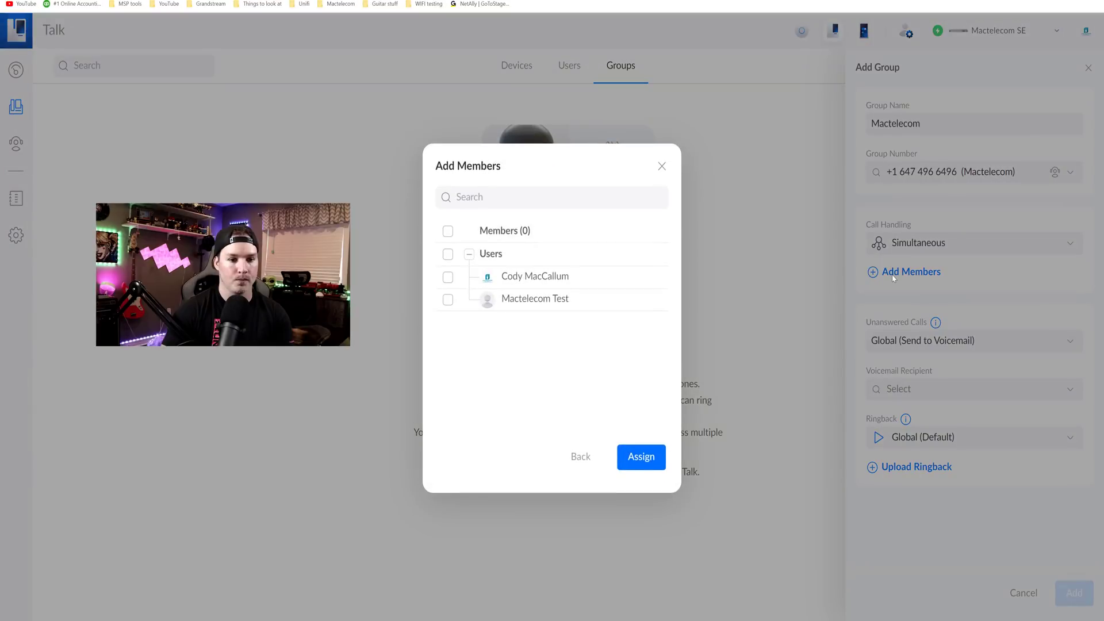
{"action": "left_click", "coordinate": [447, 254]}
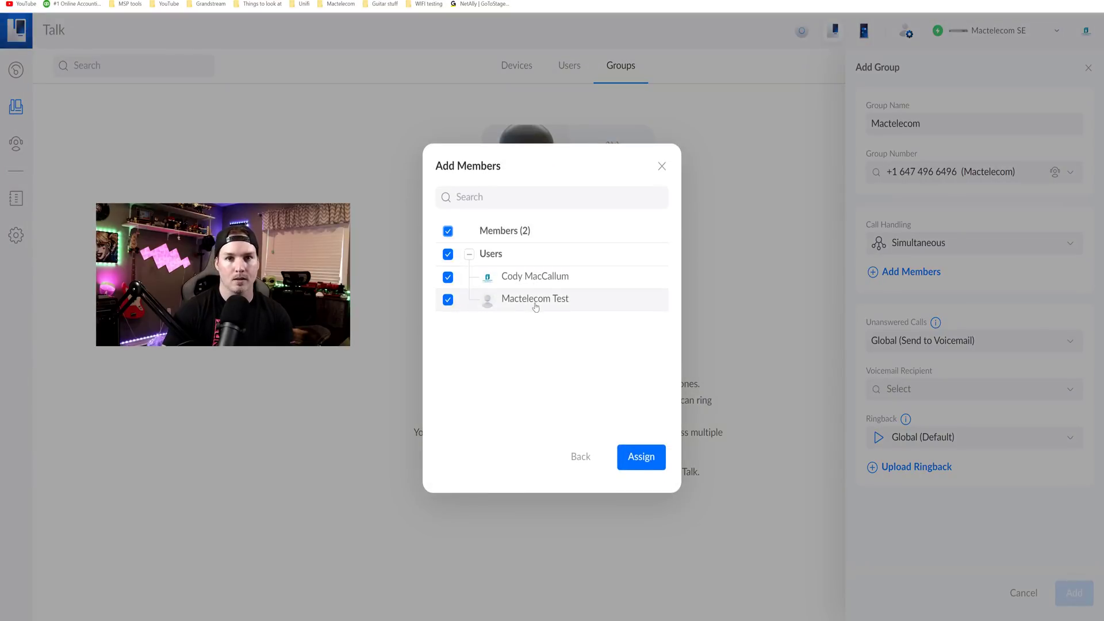
{"action": "left_click", "coordinate": [647, 458]}
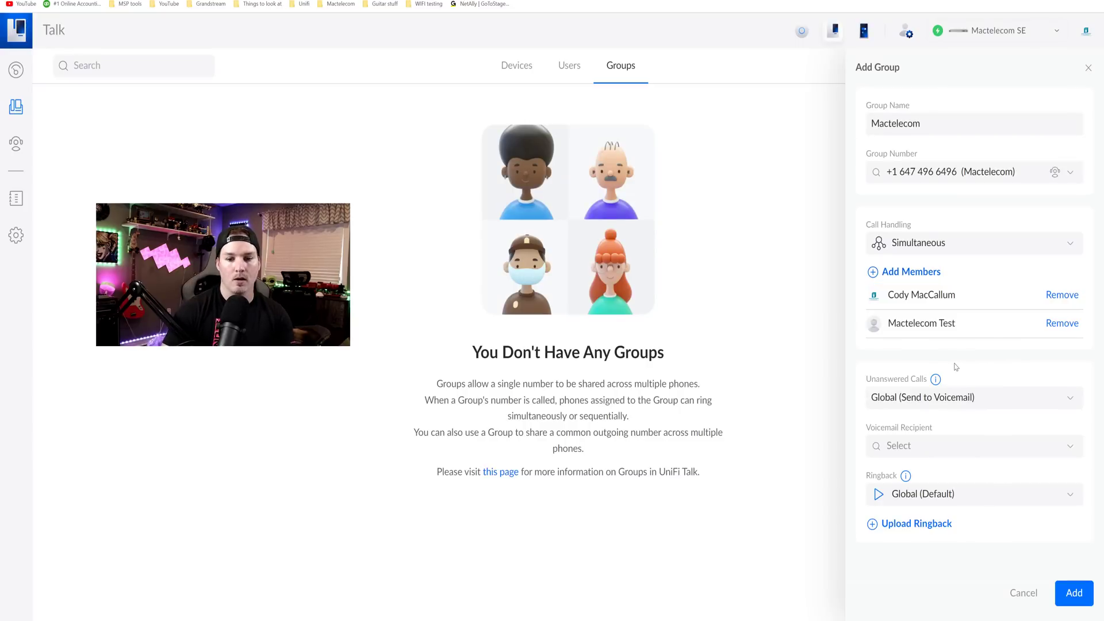
Set unanswered calls to Global (Send to Voicemail) with the first user as voicemail recipient.
{"action": "left_click", "coordinate": [936, 400]}
{"action": "left_click", "coordinate": [934, 443]}
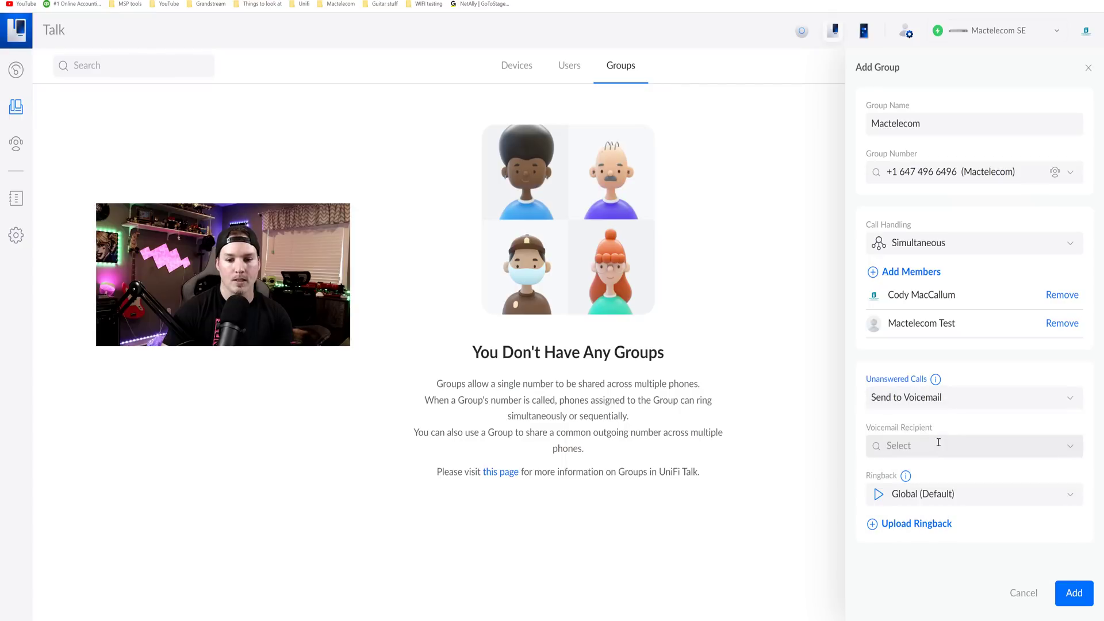
{"action": "left_click", "coordinate": [961, 398]}
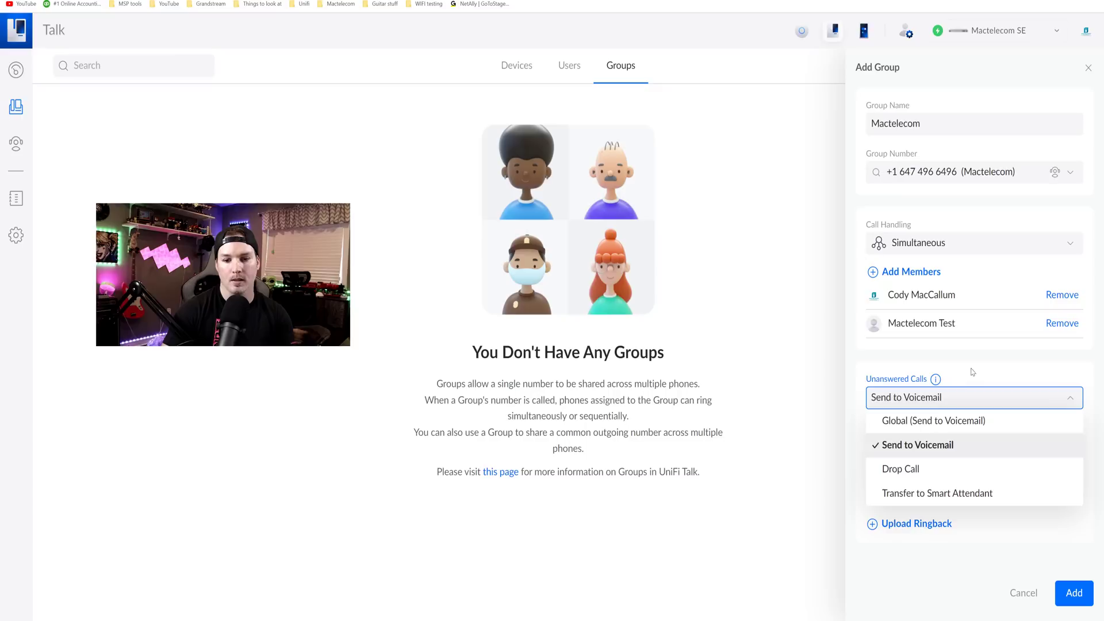
{"action": "left_click", "coordinate": [926, 427]}
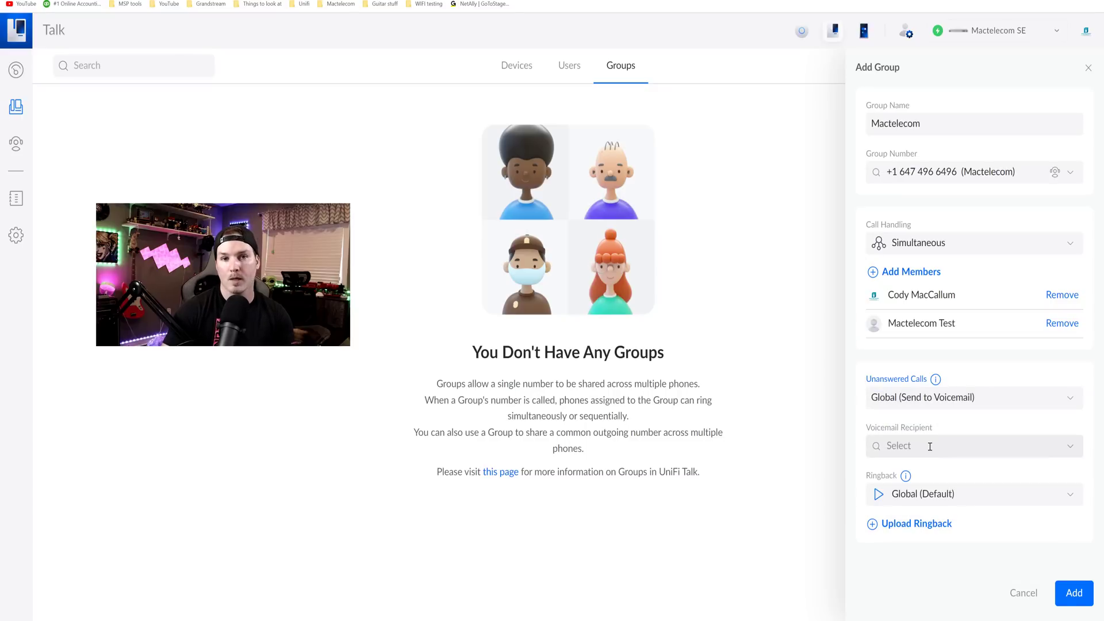
{"action": "left_click", "coordinate": [920, 447]}
{"action": "left_click", "coordinate": [941, 469]}
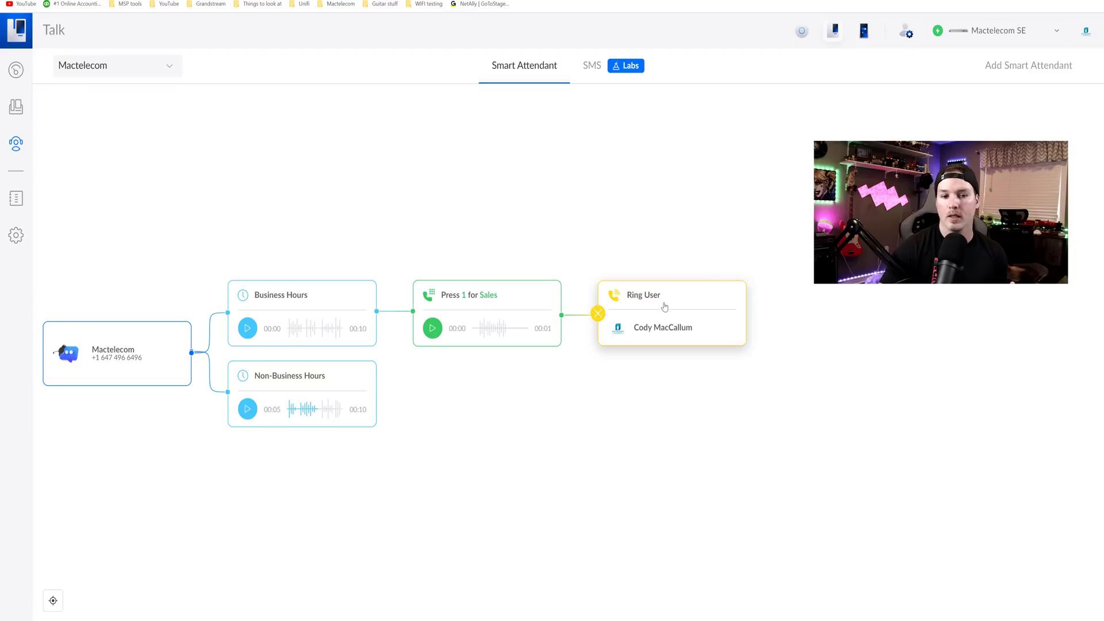
Replace the Ring User node after Press 1 Sales with Ring Phone(s) for the Mactelecom group.
{"action": "left_click", "coordinate": [597, 318]}
{"action": "left_click", "coordinate": [621, 357]}
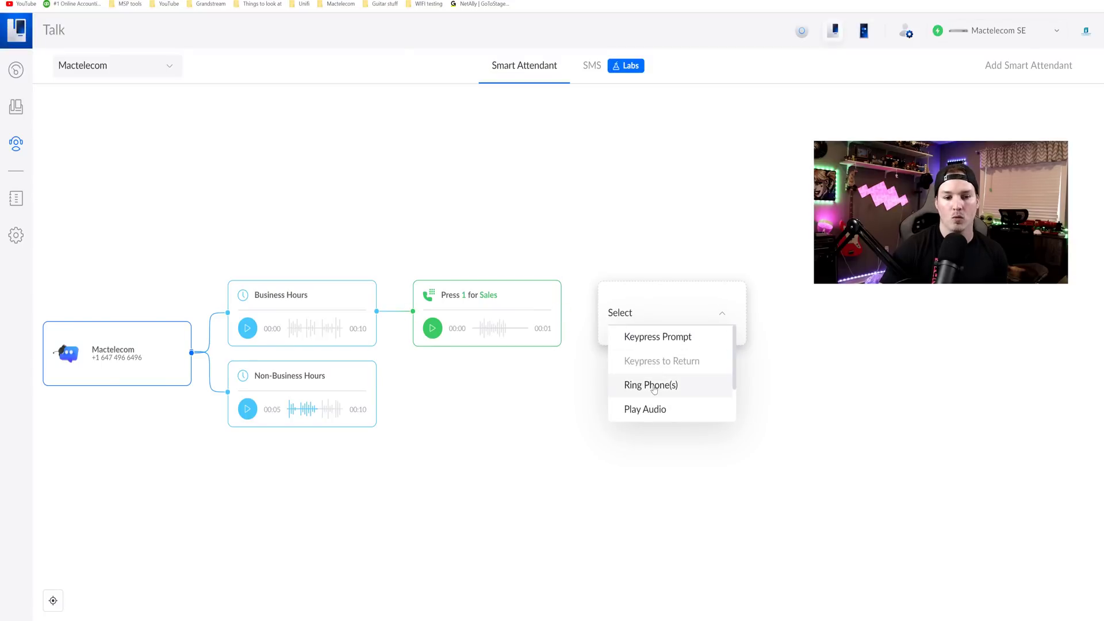
{"action": "left_click", "coordinate": [654, 390]}
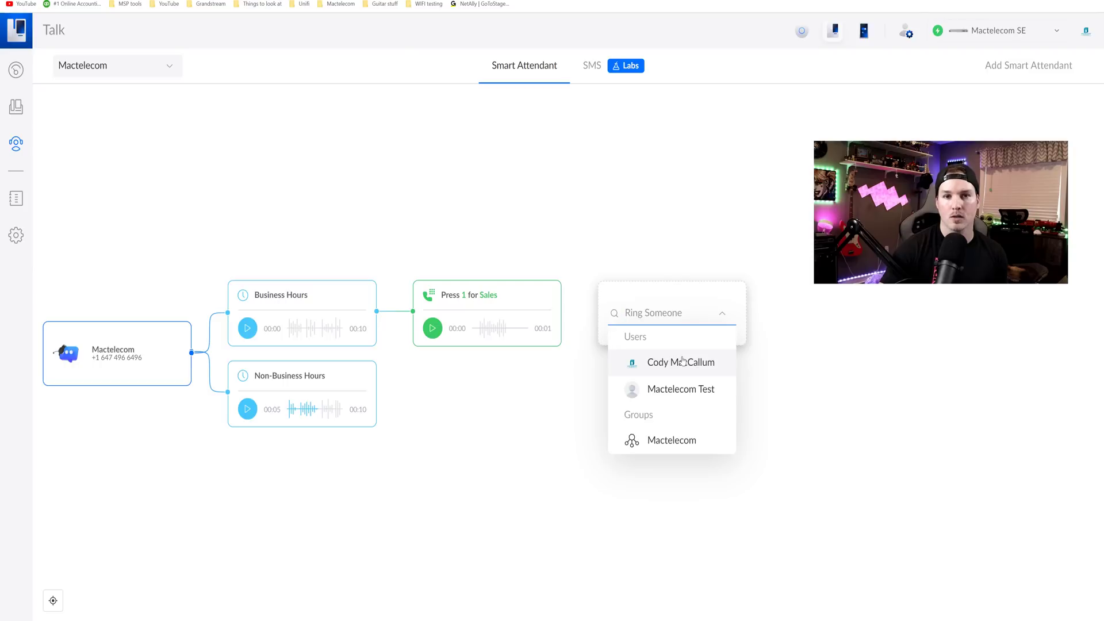
{"action": "left_click", "coordinate": [676, 441]}
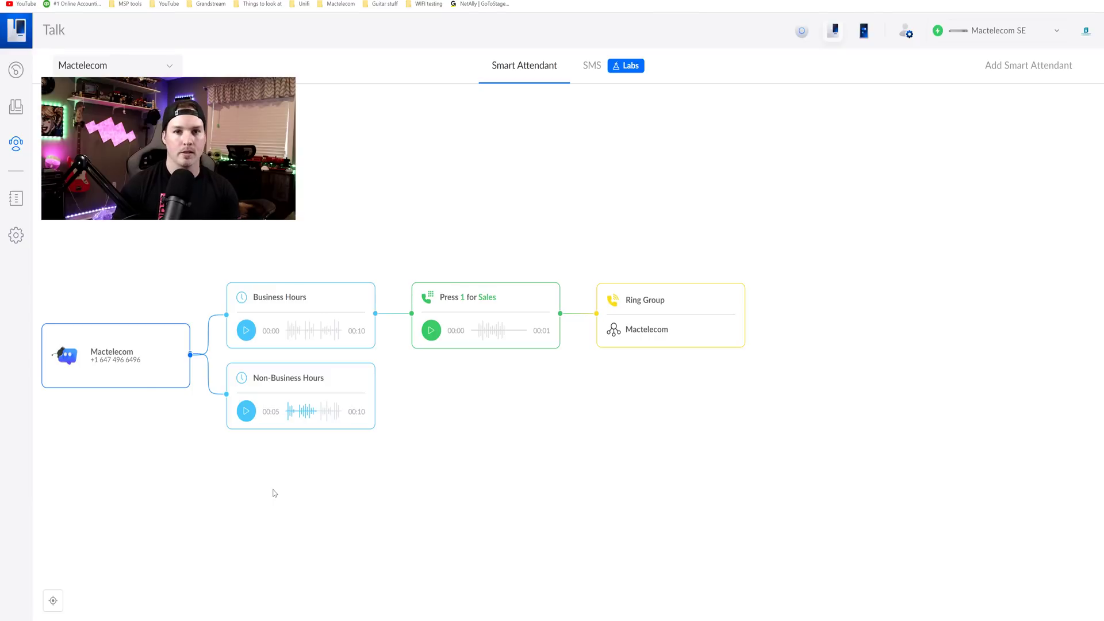
Correct 'emerency' to 'emergency' in the after-hours message, apply it, play it, and close the panel.
{"action": "scroll", "coordinate": [276, 489], "scroll_direction": "up", "scroll_amount": 2}
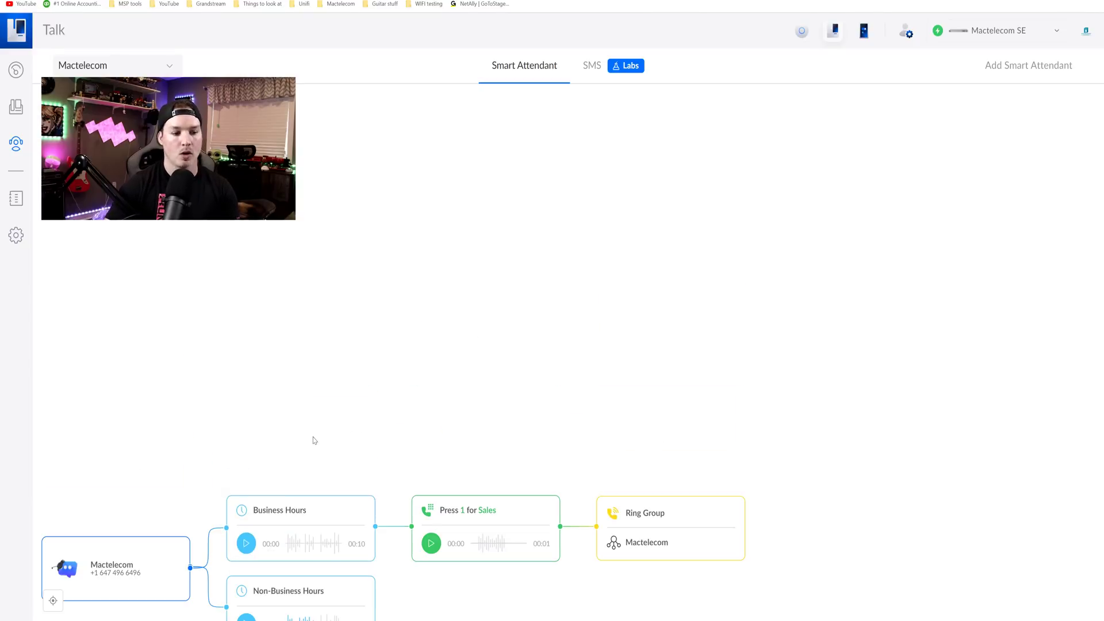
{"action": "scroll", "coordinate": [312, 435], "scroll_direction": "down", "scroll_amount": 3}
{"action": "mouse_move", "coordinate": [286, 278]}
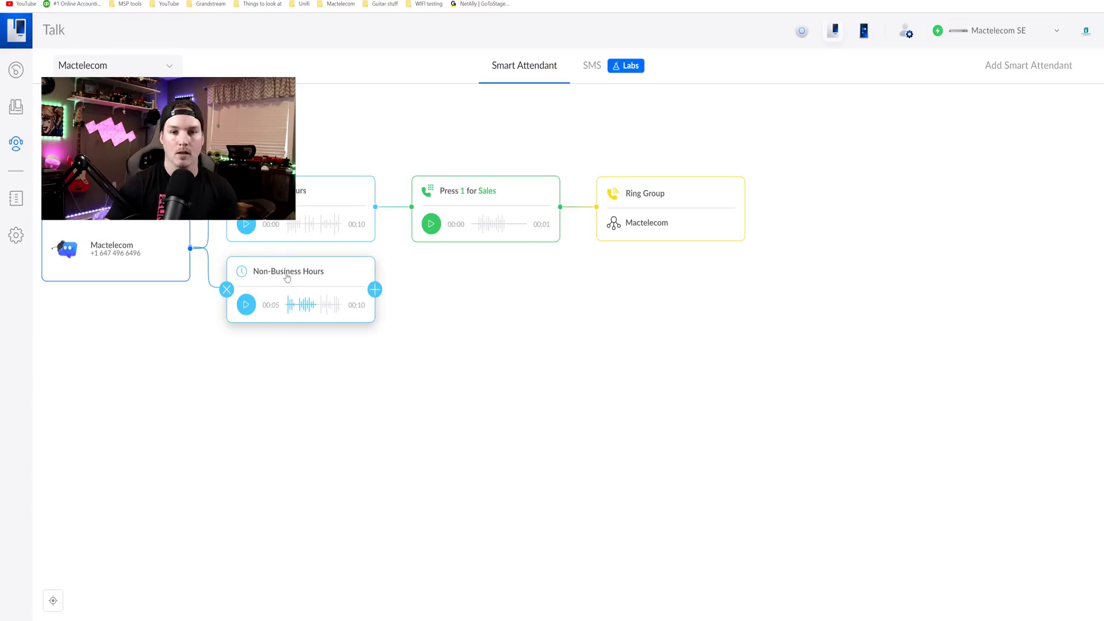
{"action": "left_click", "coordinate": [295, 276]}
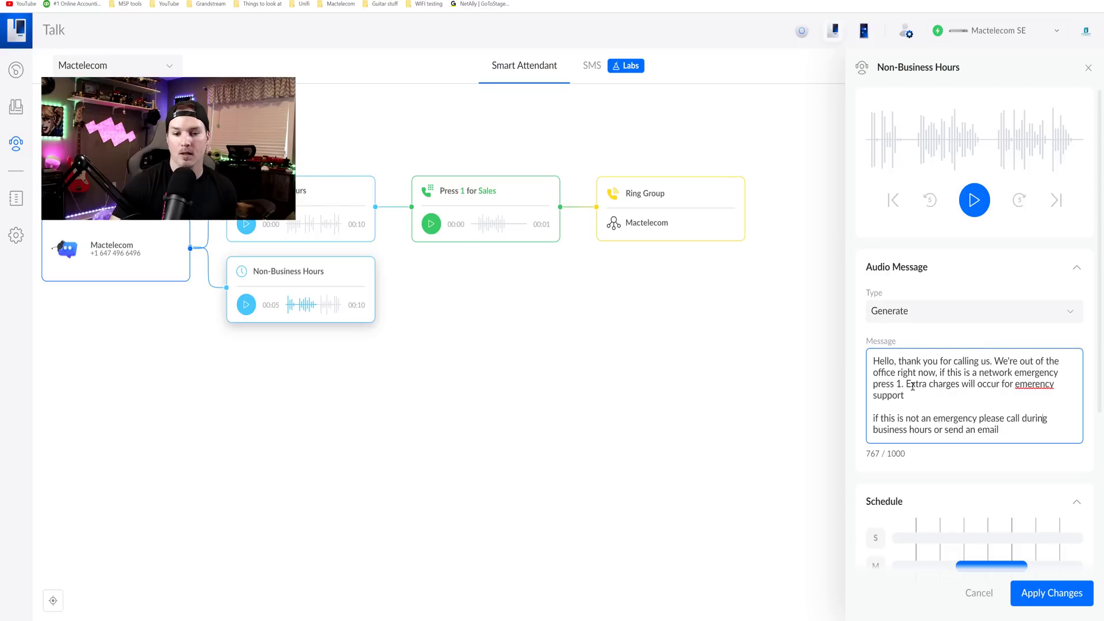
{"action": "left_click", "coordinate": [1034, 385]}
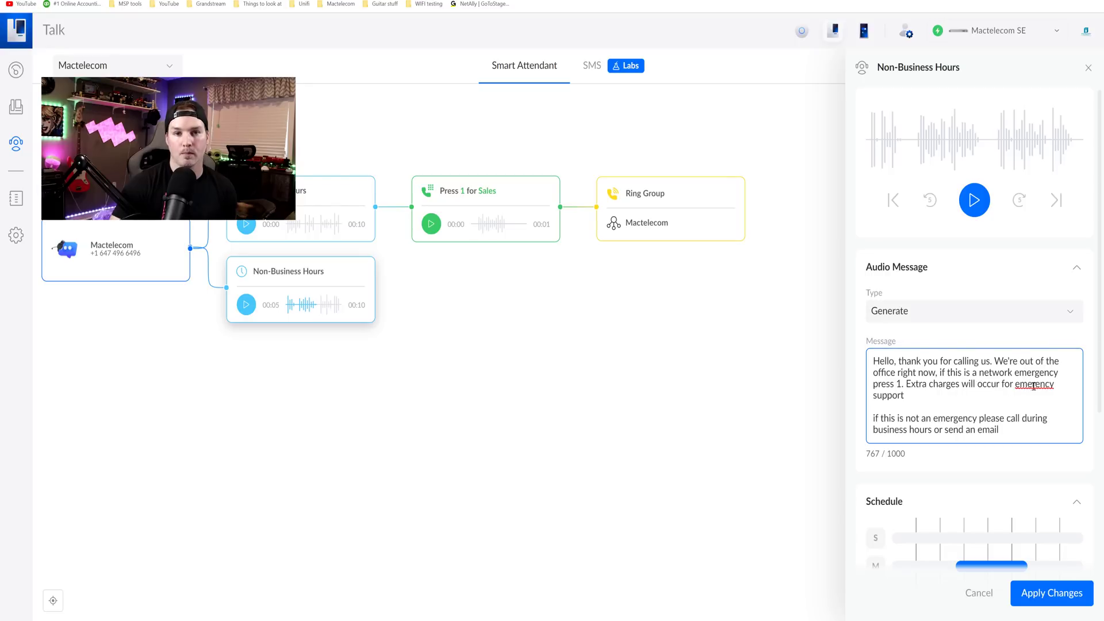
{"action": "type", "text": "g"}
{"action": "left_click", "coordinate": [916, 402]}
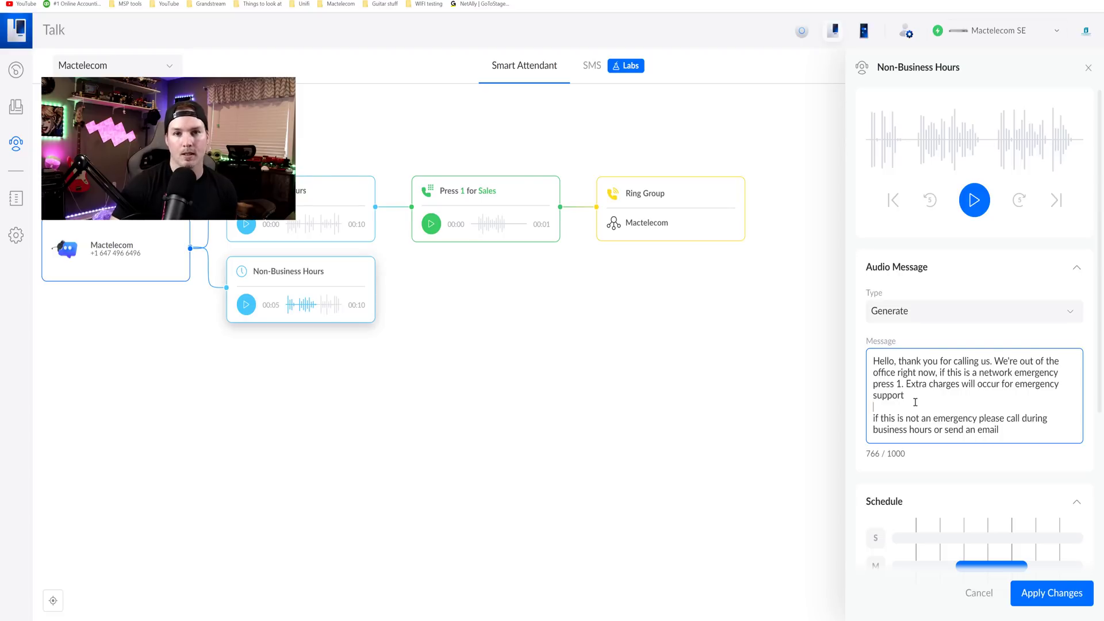
{"action": "scroll", "coordinate": [1035, 518], "scroll_direction": "down", "scroll_amount": 3}
{"action": "left_click", "coordinate": [1053, 593]}
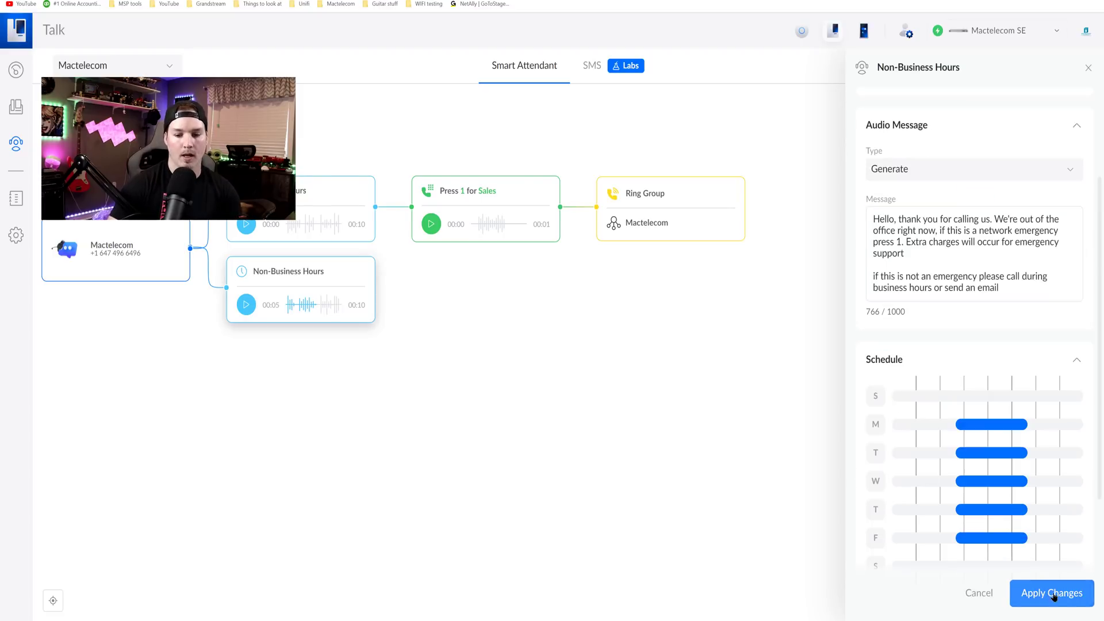
{"action": "left_click", "coordinate": [246, 304]}
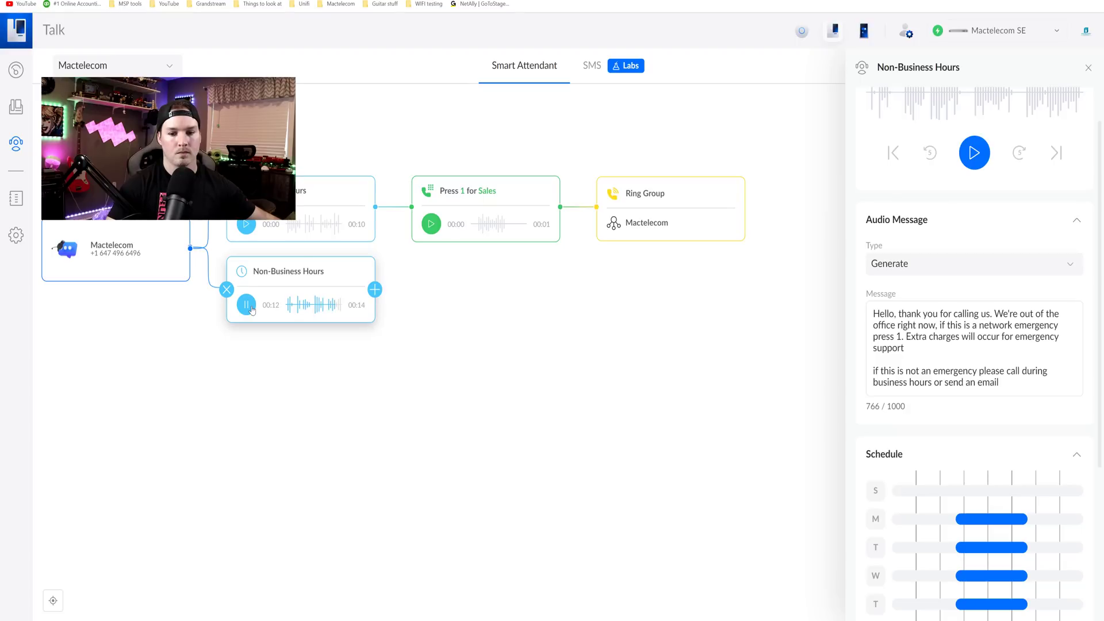
{"action": "left_click", "coordinate": [490, 404]}
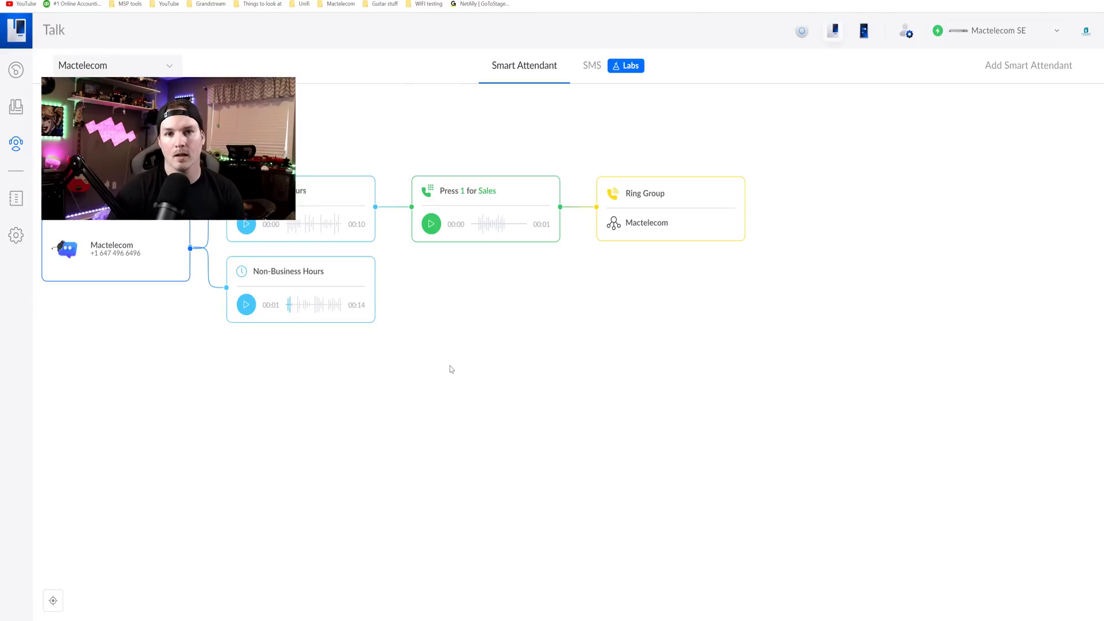
Add an 'Emergency support' keypress after the after-hours greeting that rings the user.
{"action": "left_click", "coordinate": [373, 290]}
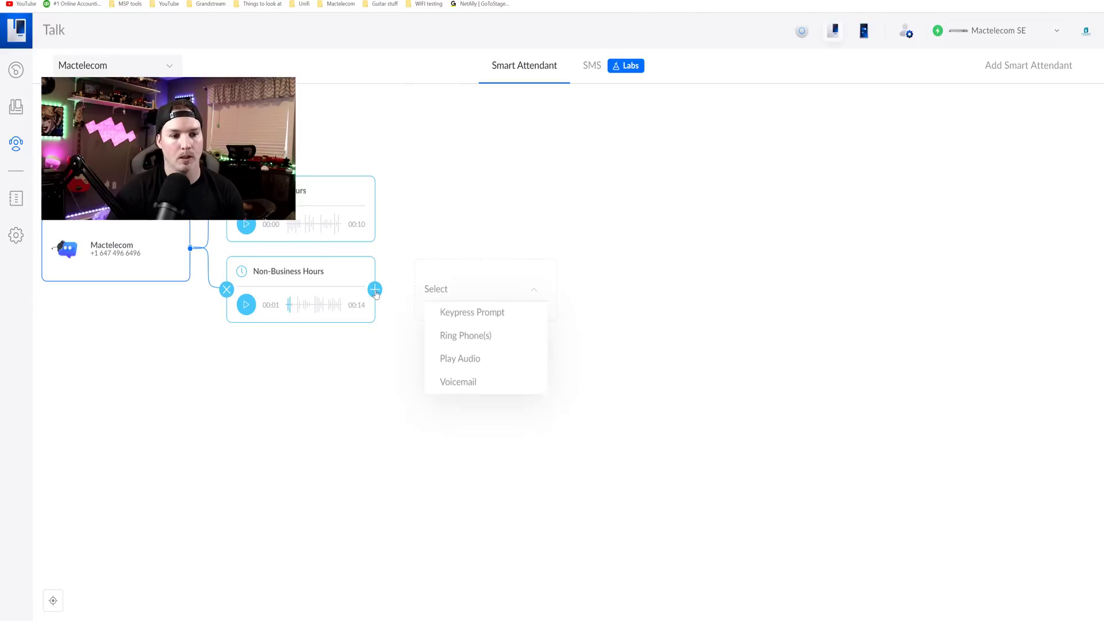
{"action": "left_click", "coordinate": [463, 314]}
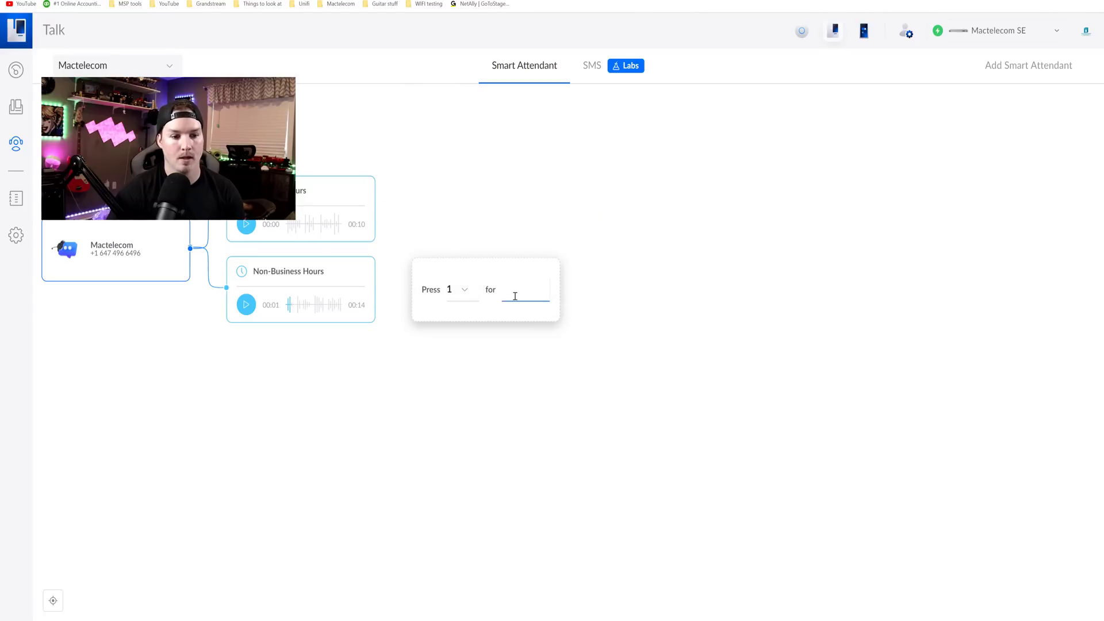
{"action": "type", "text": "Emergency support"}
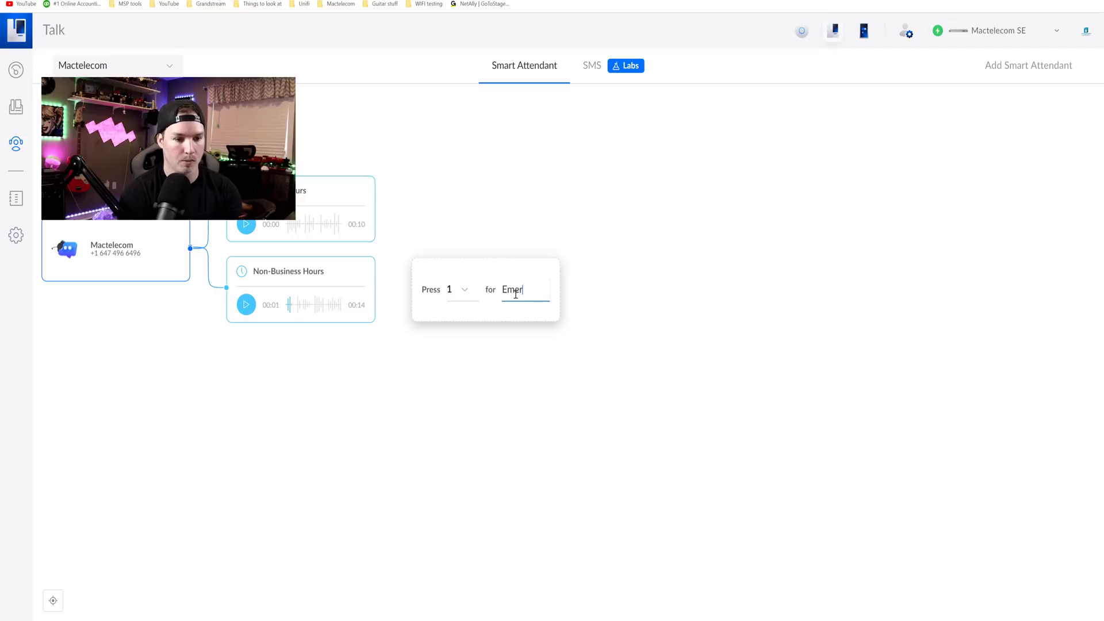
{"action": "key", "text": "Return"}
{"action": "left_click", "coordinate": [561, 290]}
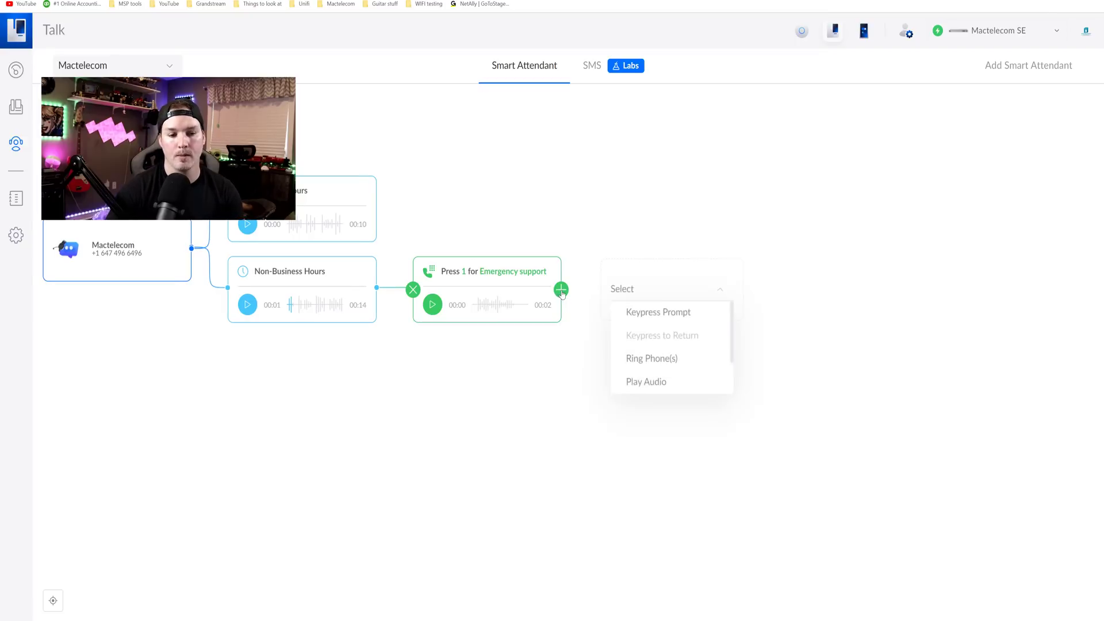
{"action": "left_click", "coordinate": [659, 363]}
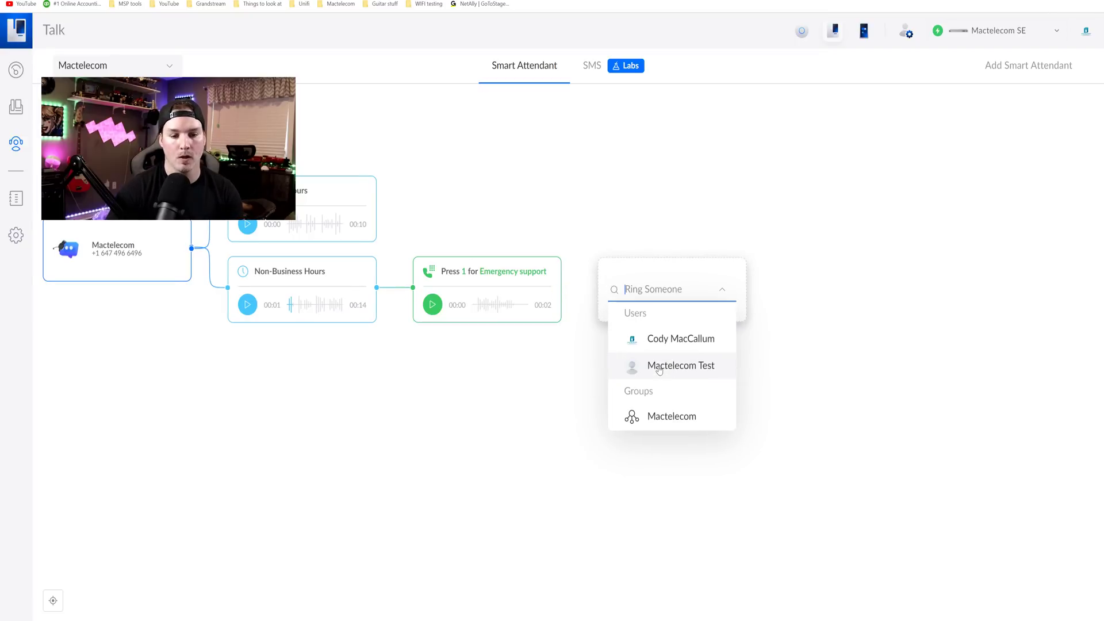
{"action": "left_click", "coordinate": [675, 340]}
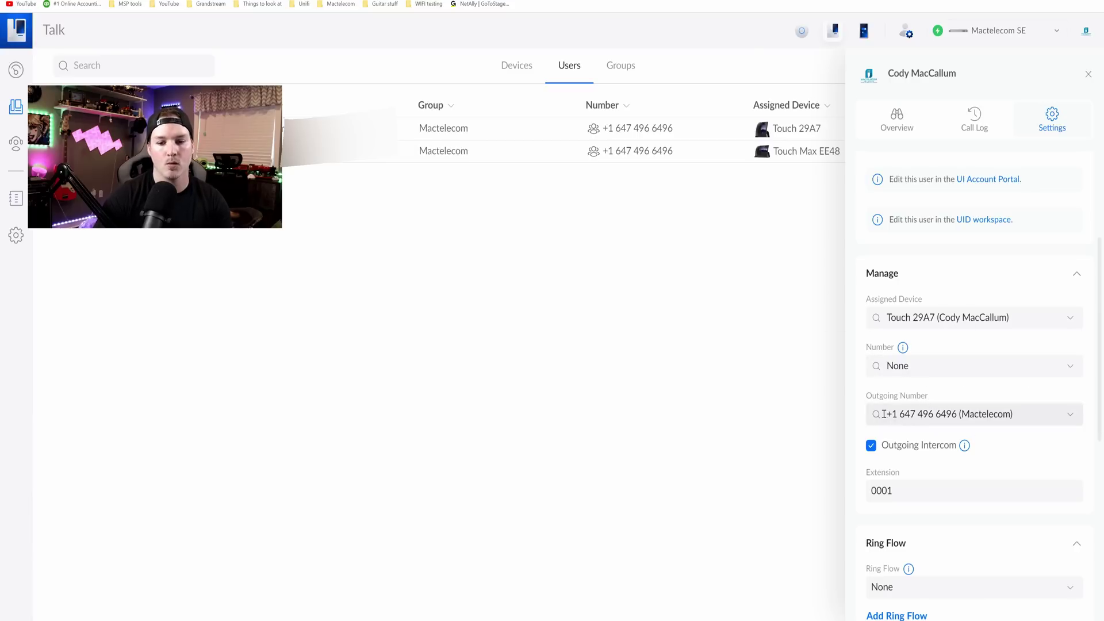
Inspect the user's Voicemail Greeting and Timeout choices, keeping the global default timeout.
{"action": "scroll", "coordinate": [923, 374], "scroll_direction": "down", "scroll_amount": 2}
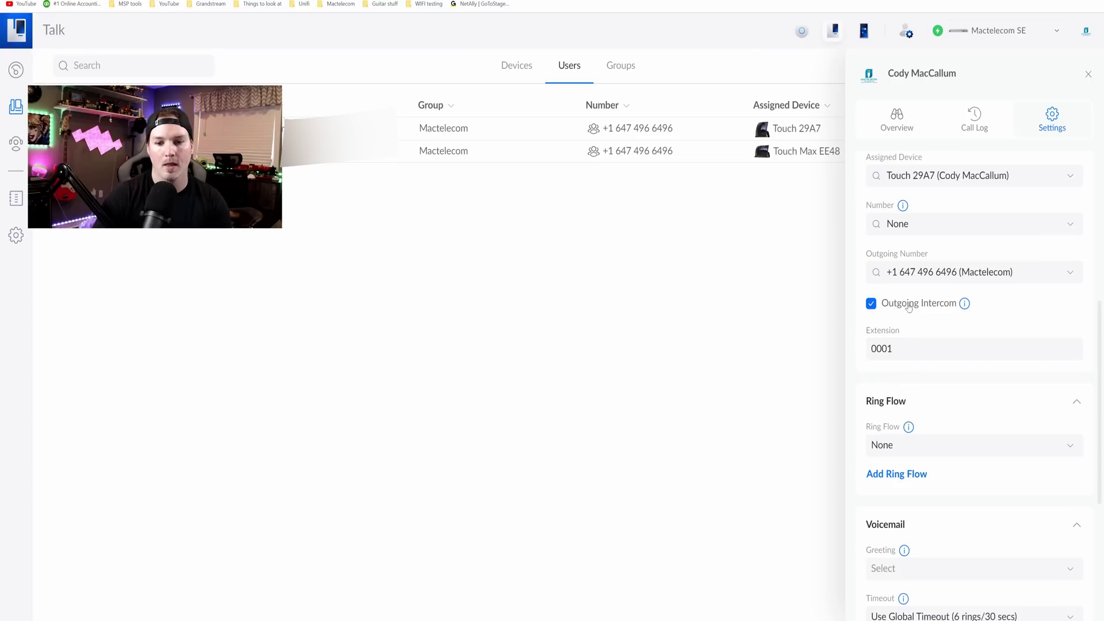
{"action": "scroll", "coordinate": [969, 412], "scroll_direction": "down", "scroll_amount": 4}
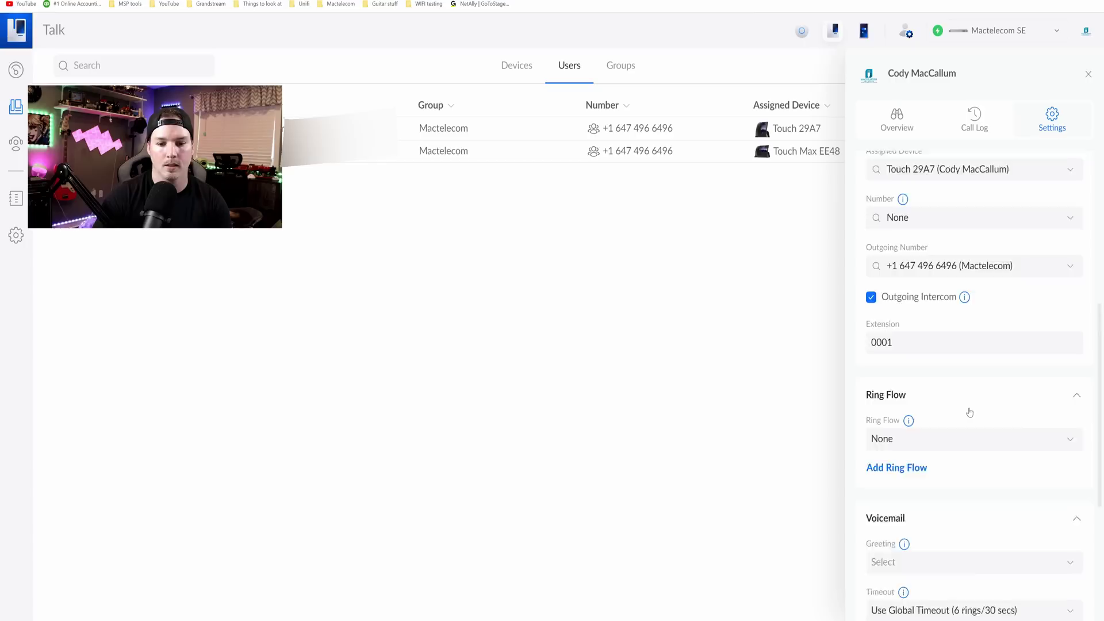
{"action": "left_click", "coordinate": [967, 308]}
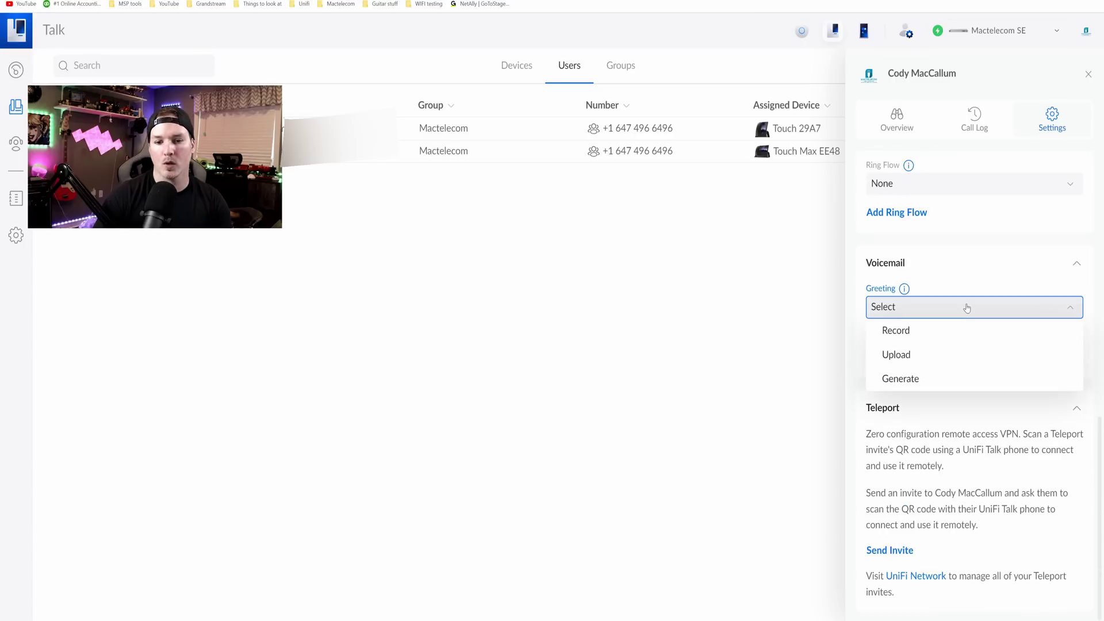
{"action": "left_click", "coordinate": [959, 436]}
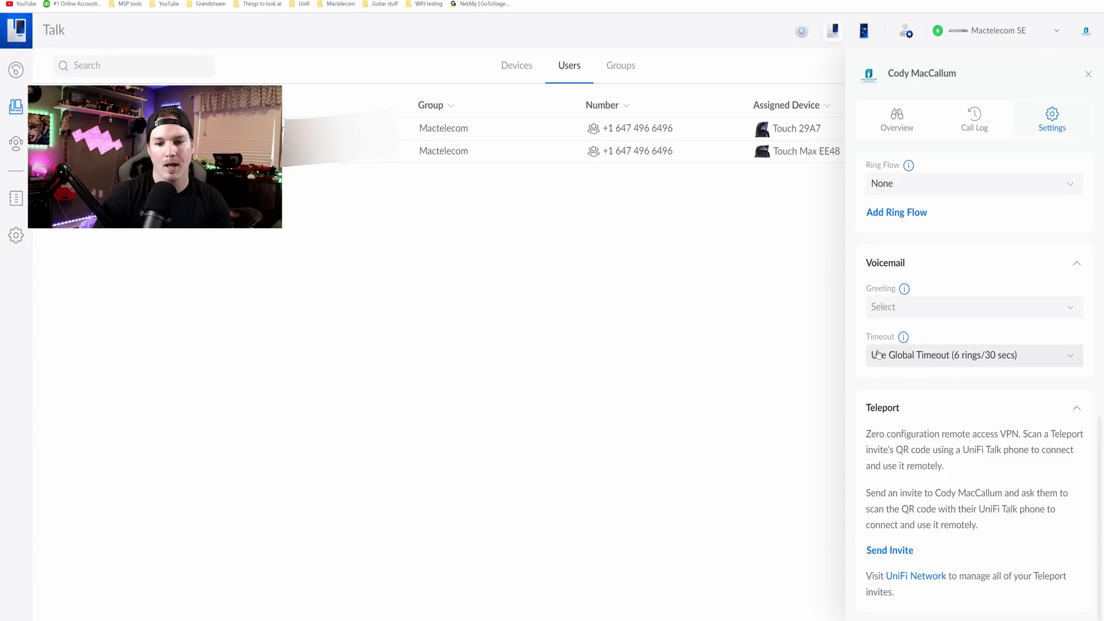
{"action": "left_click", "coordinate": [974, 358]}
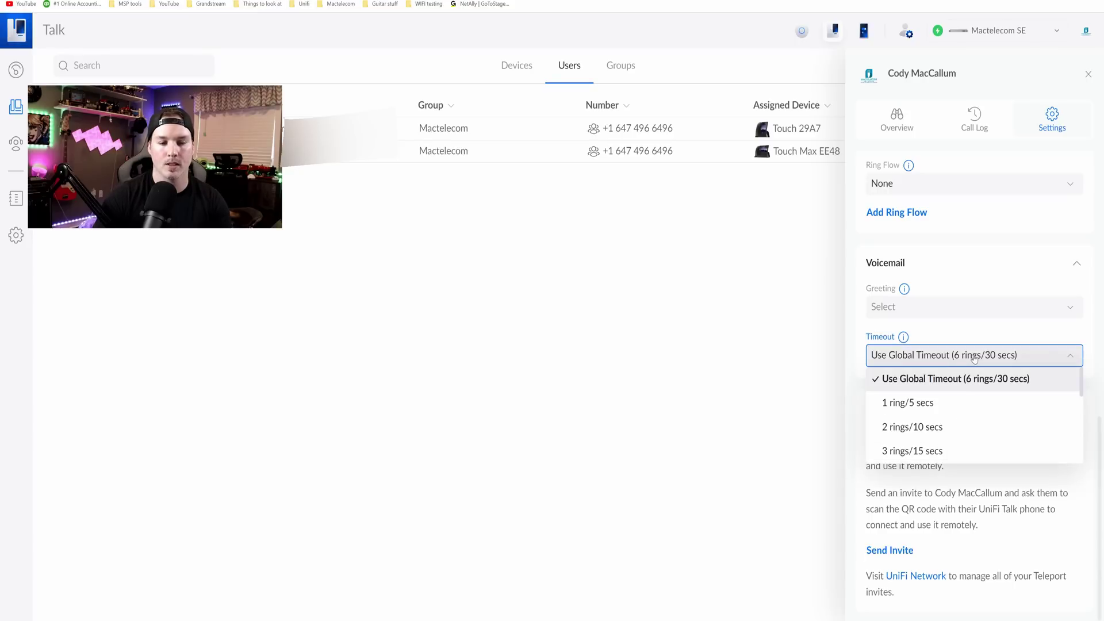
{"action": "scroll", "coordinate": [918, 414], "scroll_direction": "down", "scroll_amount": 3}
{"action": "scroll", "coordinate": [919, 419], "scroll_direction": "down", "scroll_amount": 1}
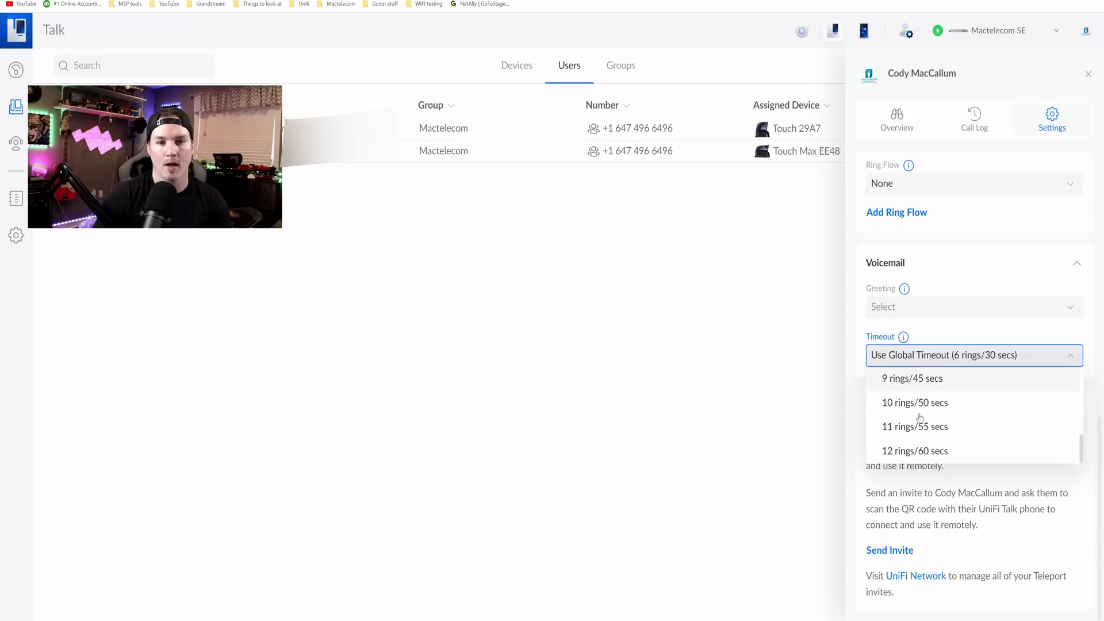
{"action": "left_click", "coordinate": [886, 471]}
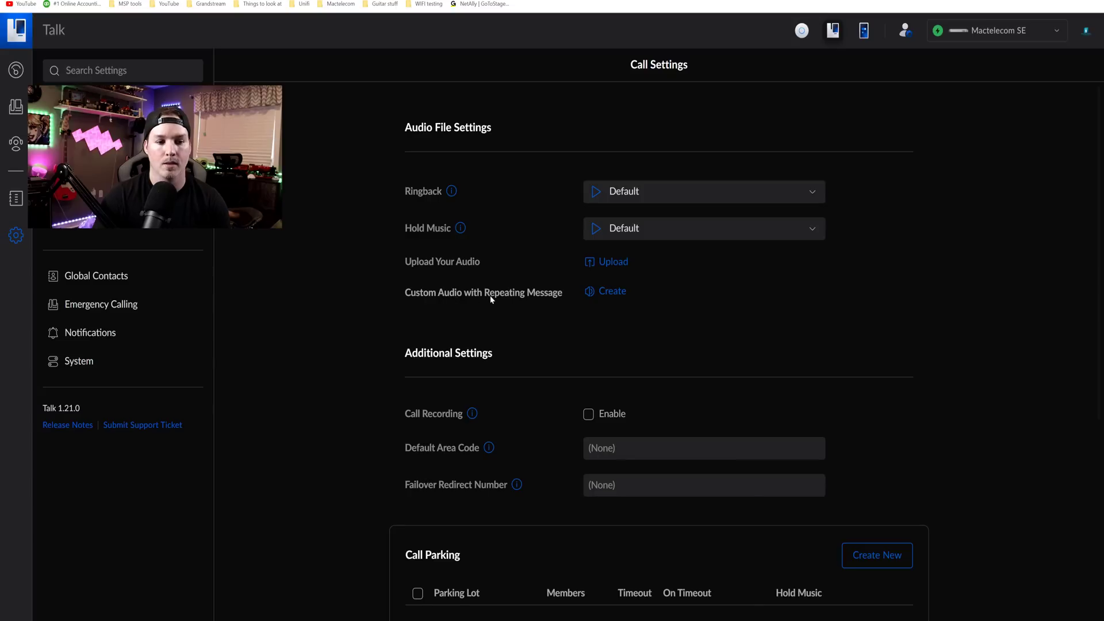
{"action": "scroll", "coordinate": [506, 298], "scroll_direction": "down", "scroll_amount": 4}
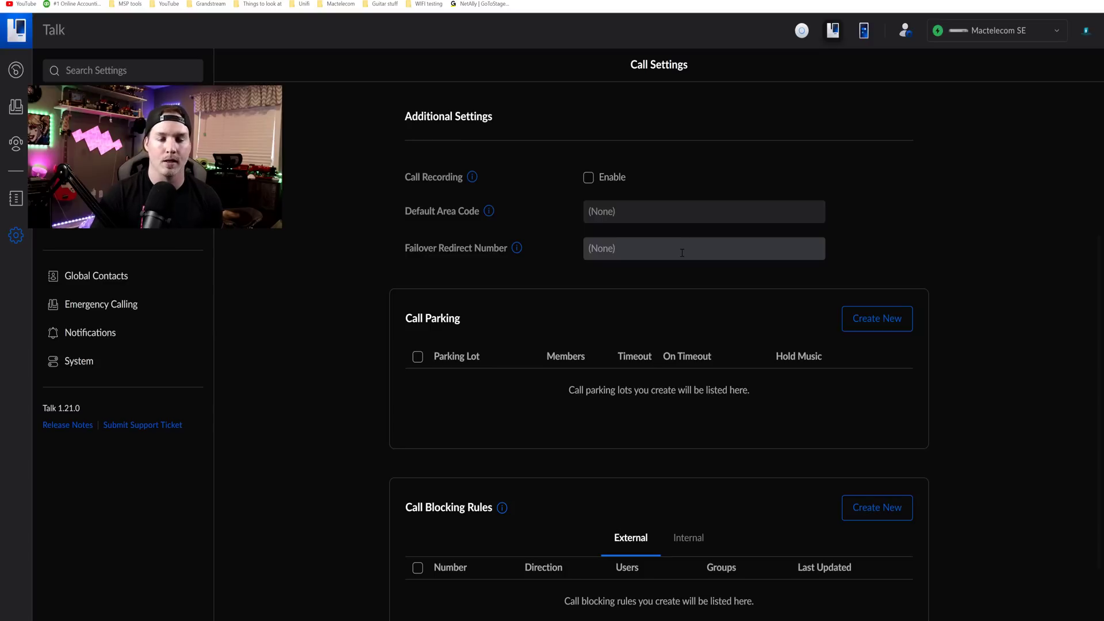
{"action": "scroll", "coordinate": [682, 253], "scroll_direction": "down", "scroll_amount": 2}
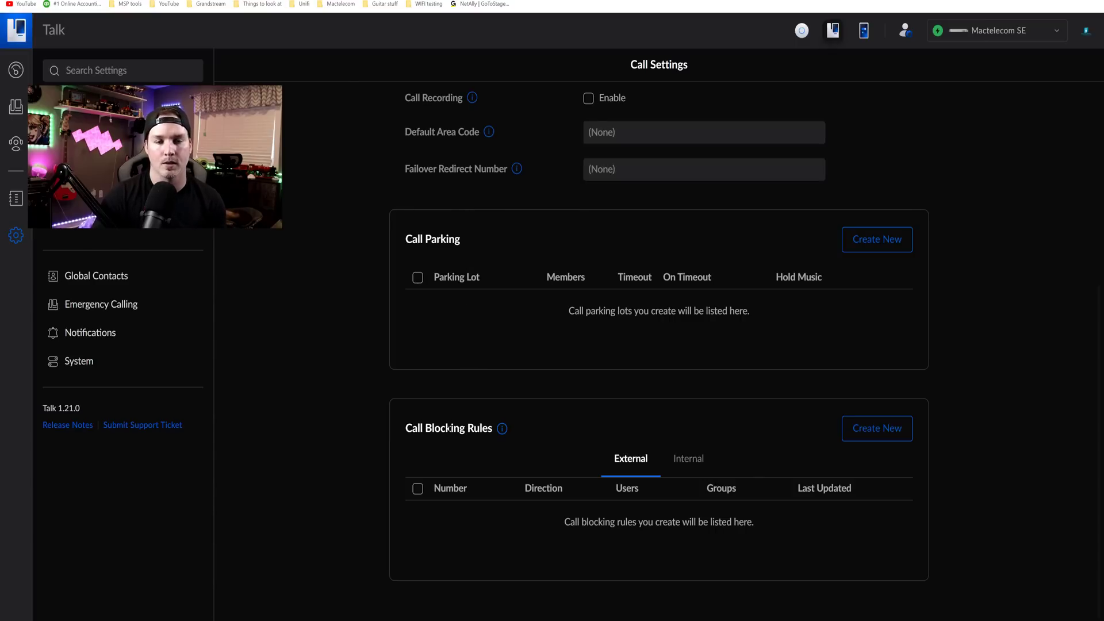
Review the Voicemail settings and the Emergency Calling service address, then bring up Notifications.
{"action": "scroll", "coordinate": [420, 148], "scroll_direction": "down", "scroll_amount": 10}
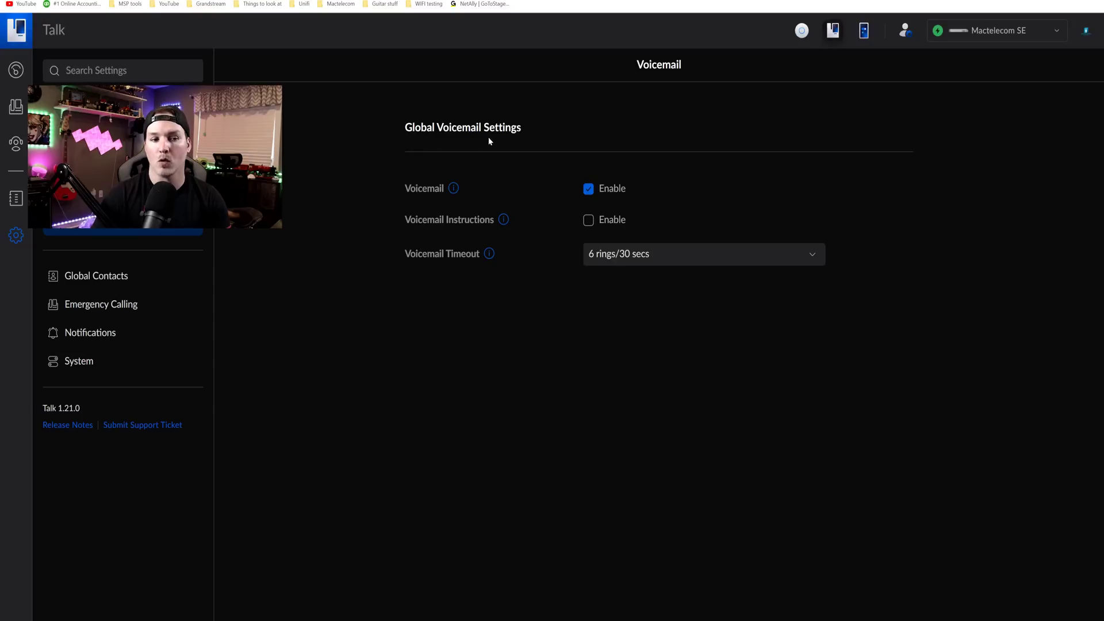
{"action": "mouse_move", "coordinate": [454, 192]}
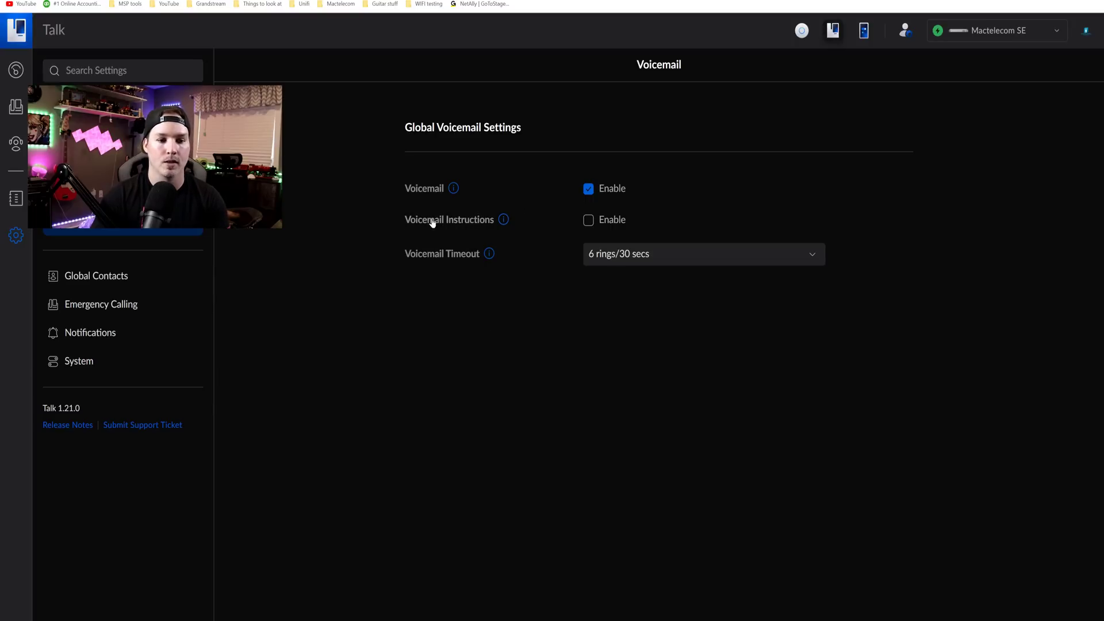
{"action": "left_click", "coordinate": [145, 311]}
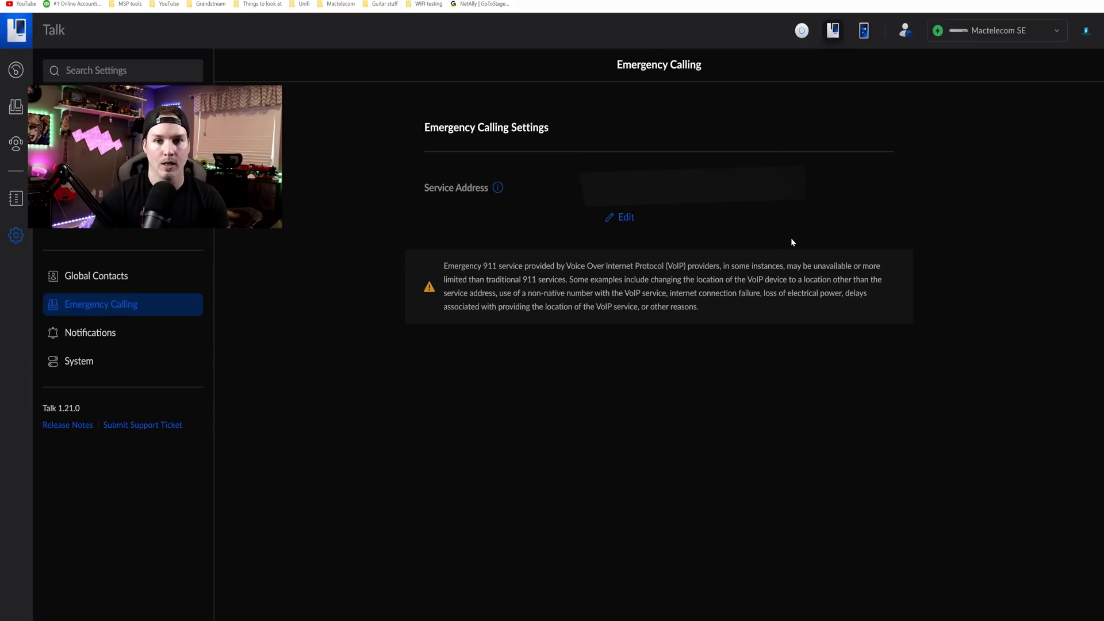
{"action": "left_click", "coordinate": [83, 333]}
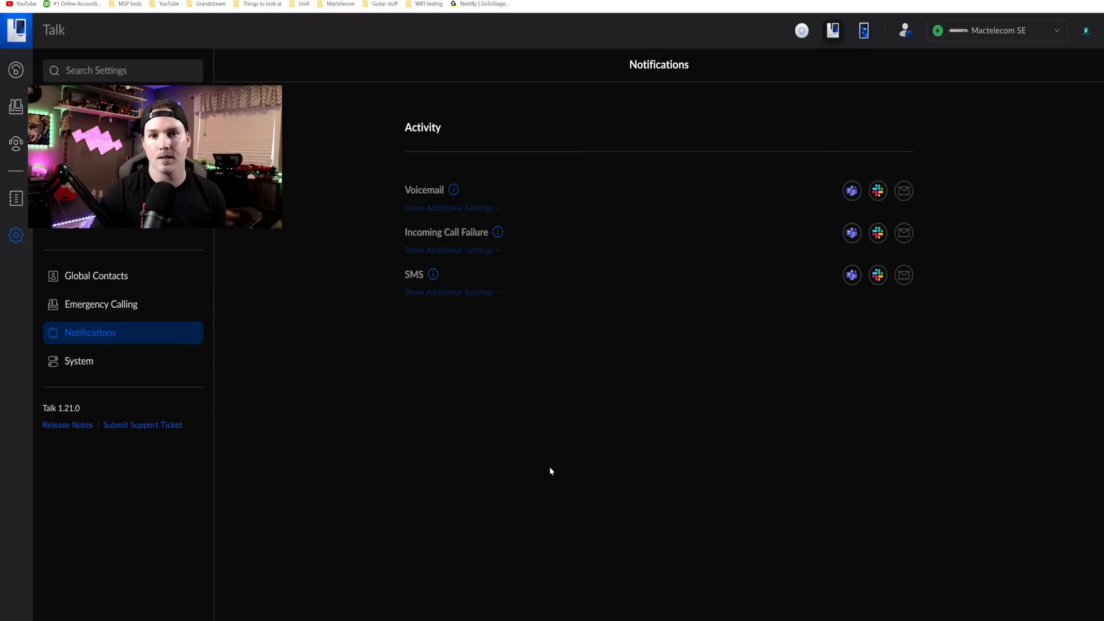
Send Voicemail alerts by email with Recording & Transcription enabled under Additional Settings.
{"action": "left_click", "coordinate": [904, 192]}
{"action": "left_click", "coordinate": [449, 208]}
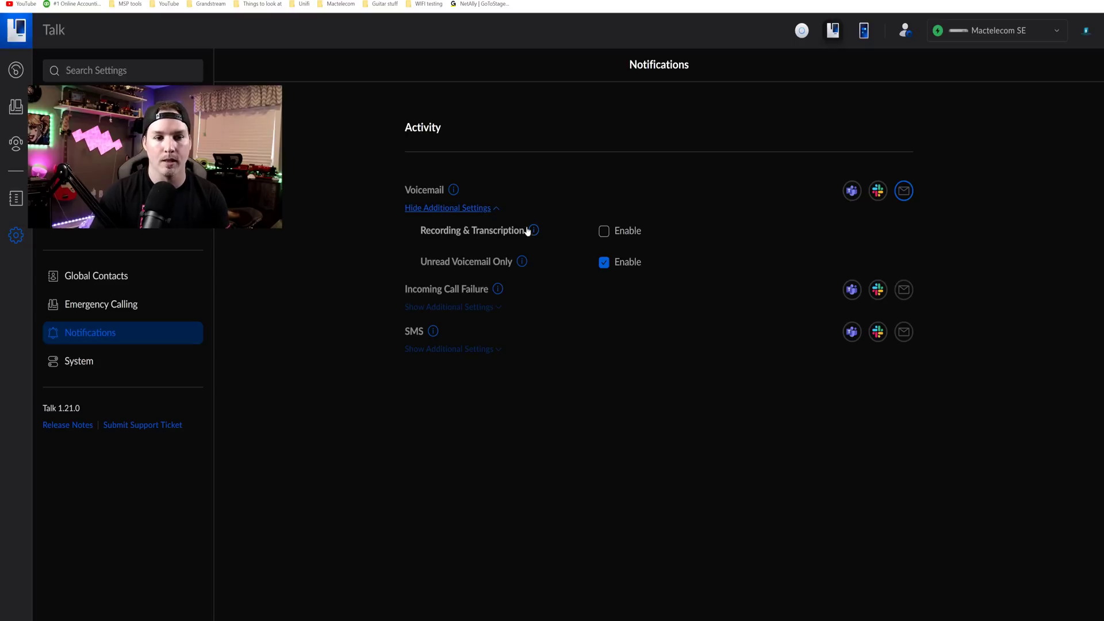
{"action": "left_click", "coordinate": [603, 233]}
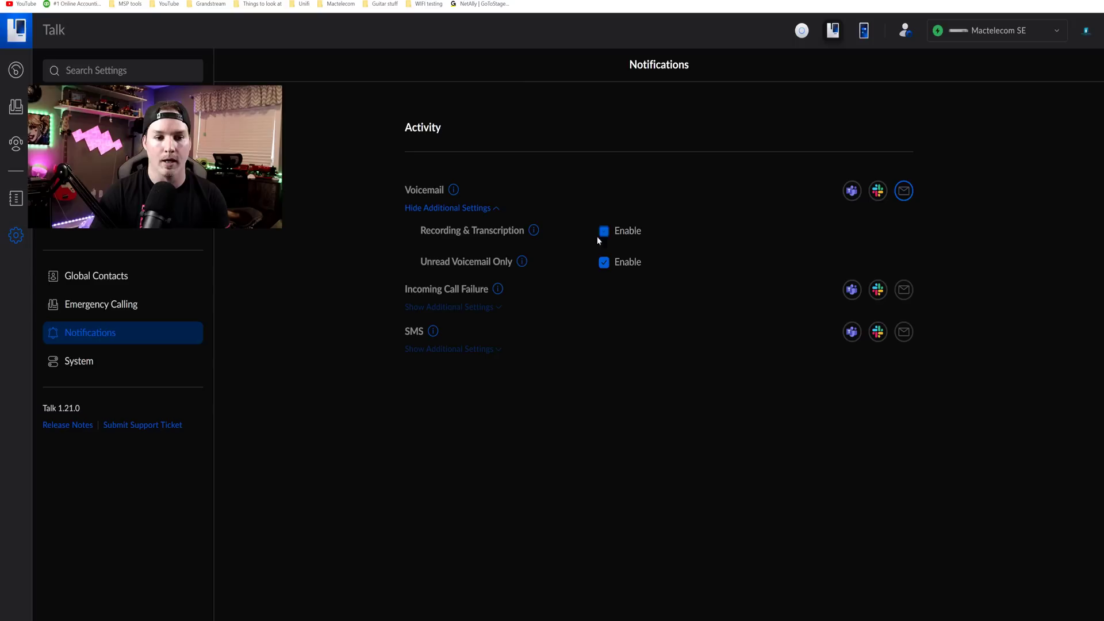